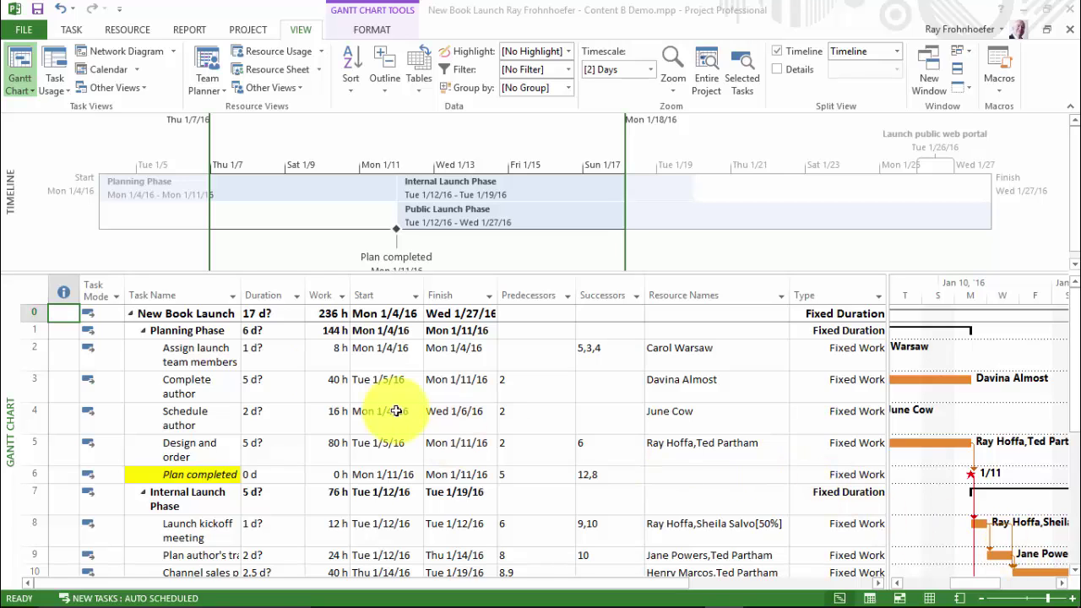
- Make the timeline the active pane and return to the project summary row of the Gantt chart
left_click(70, 219)
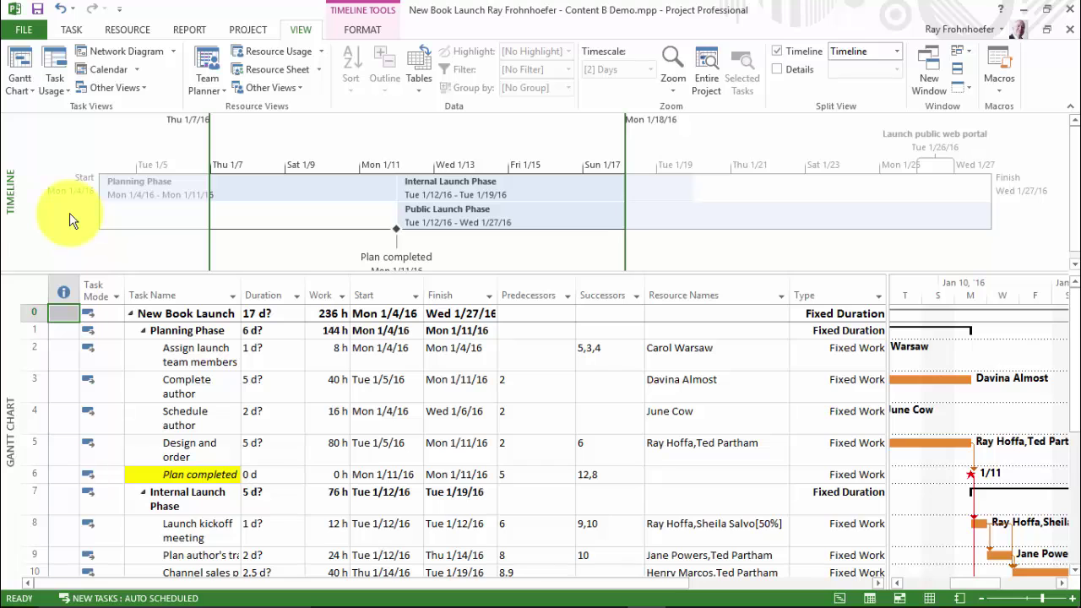
left_click(29, 287)
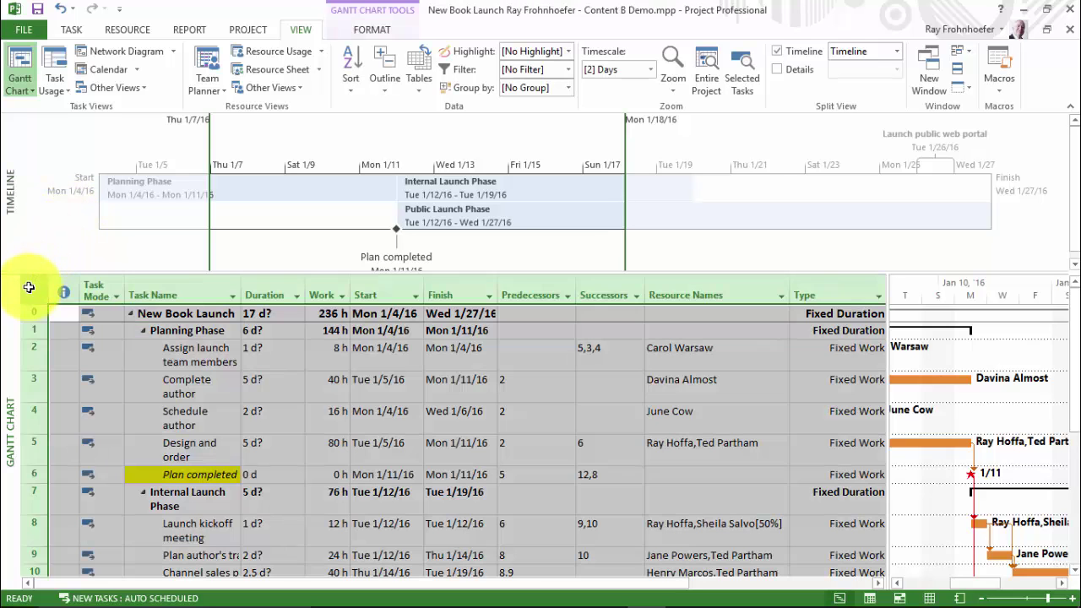
left_click(65, 317)
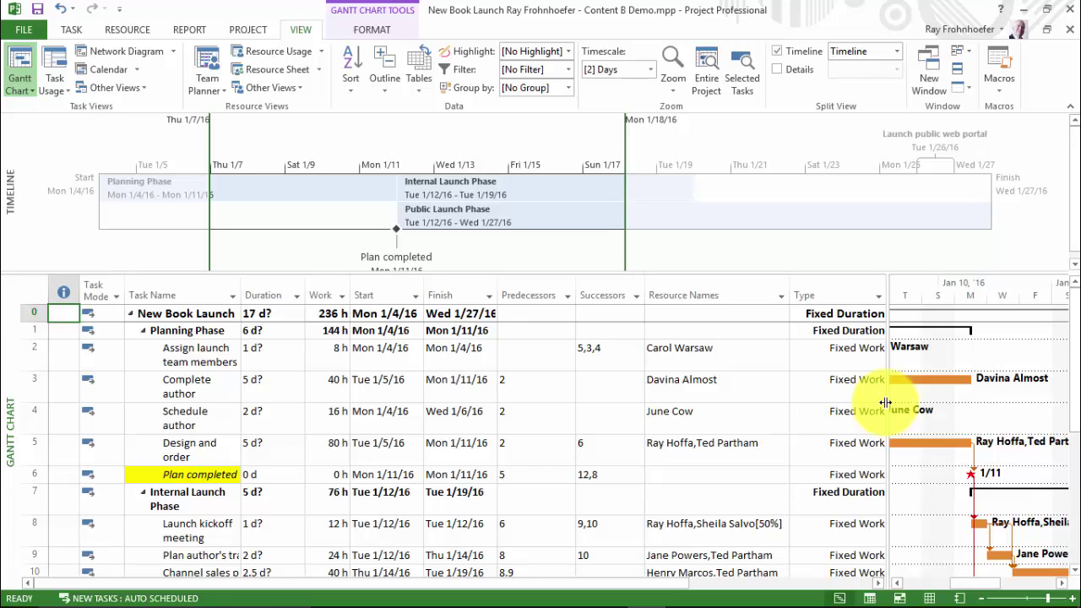
- Narrow the task table so it ends after the Finish column and preview the Gantt chart printout
left_click_drag(885, 403, 507, 398)
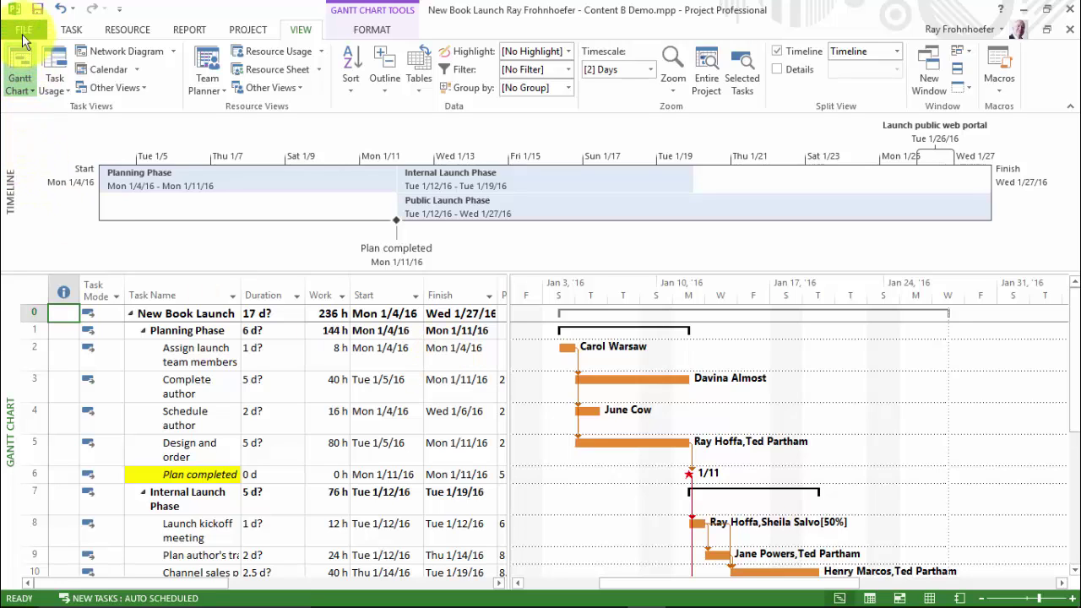
left_click(23, 29)
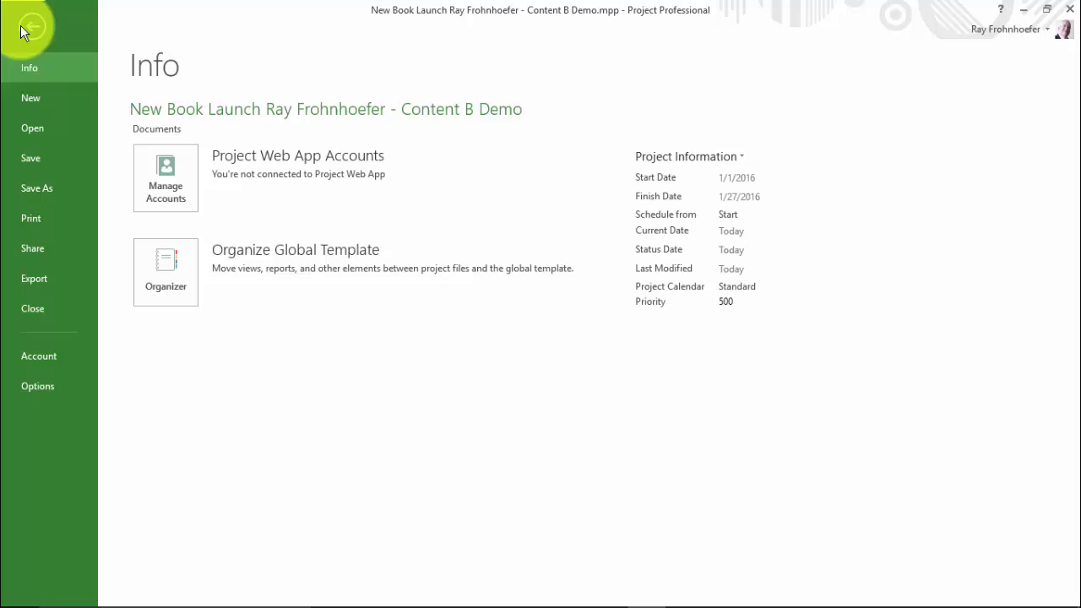
left_click(42, 212)
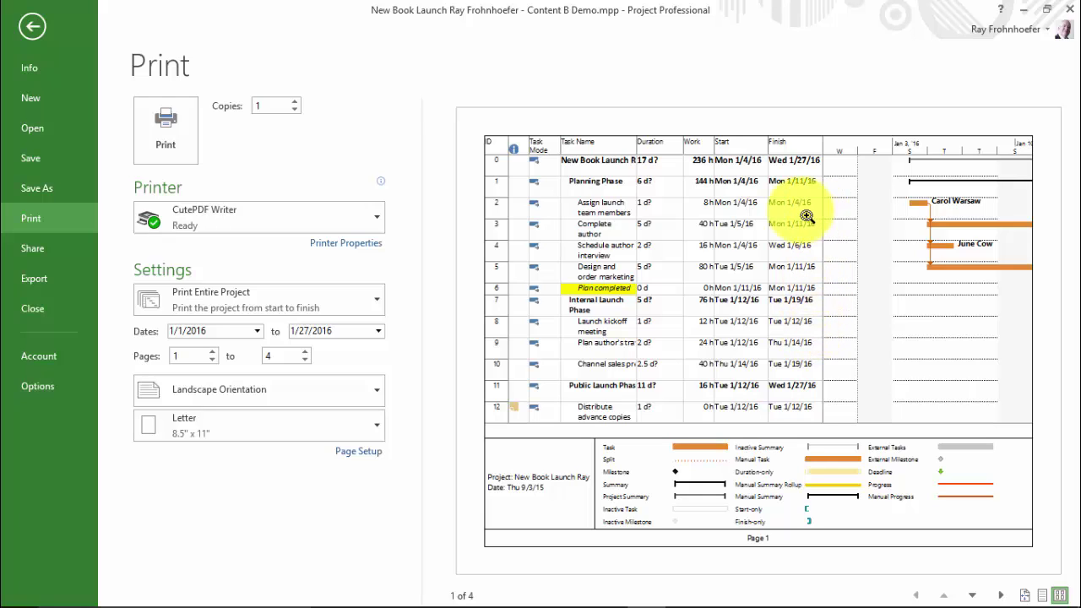
left_click(34, 29)
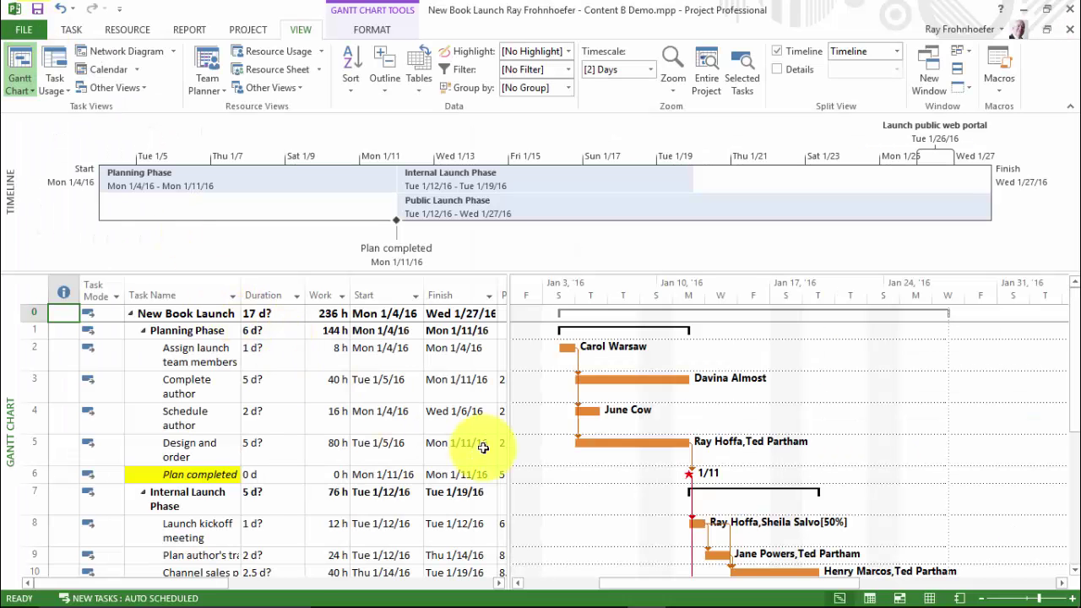
- Widen the task table through the Type column and preview all pages of the Gantt chart printout together
left_click_drag(509, 436, 896, 478)
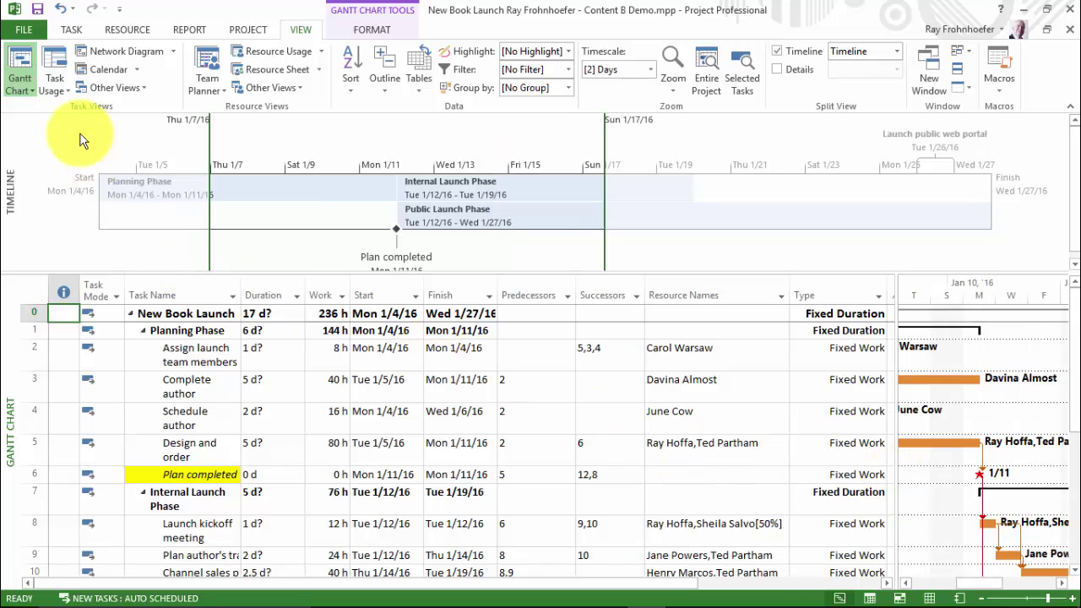
left_click(17, 32)
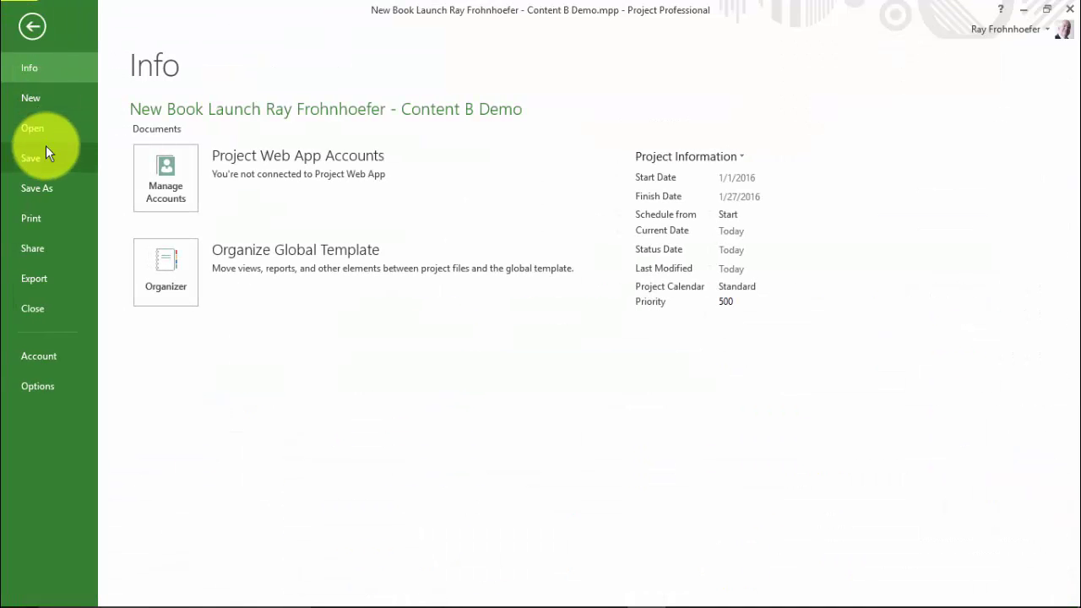
left_click(49, 213)
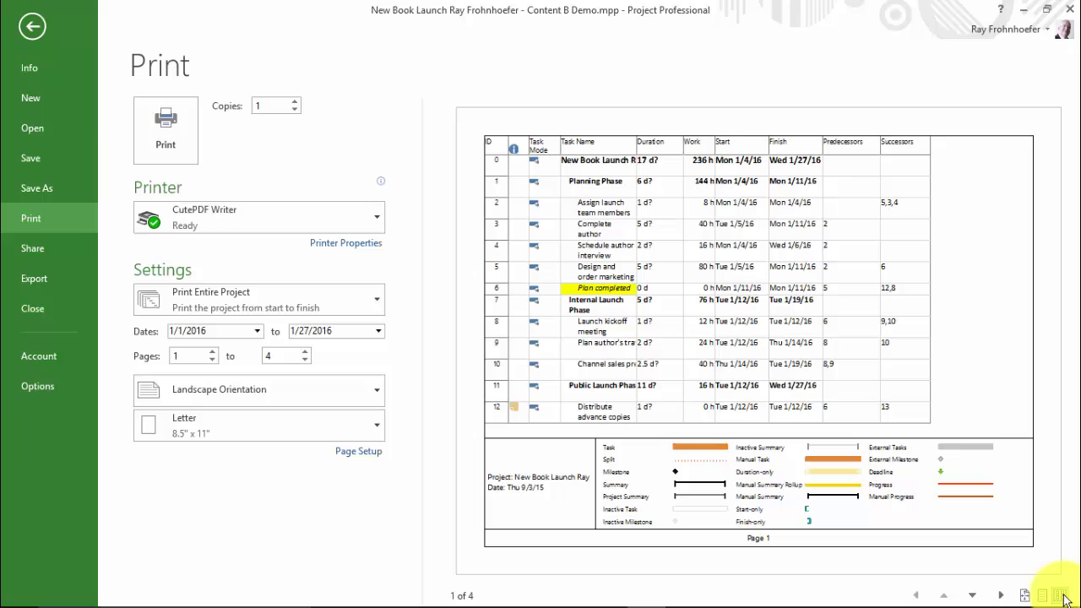
left_click(1061, 595)
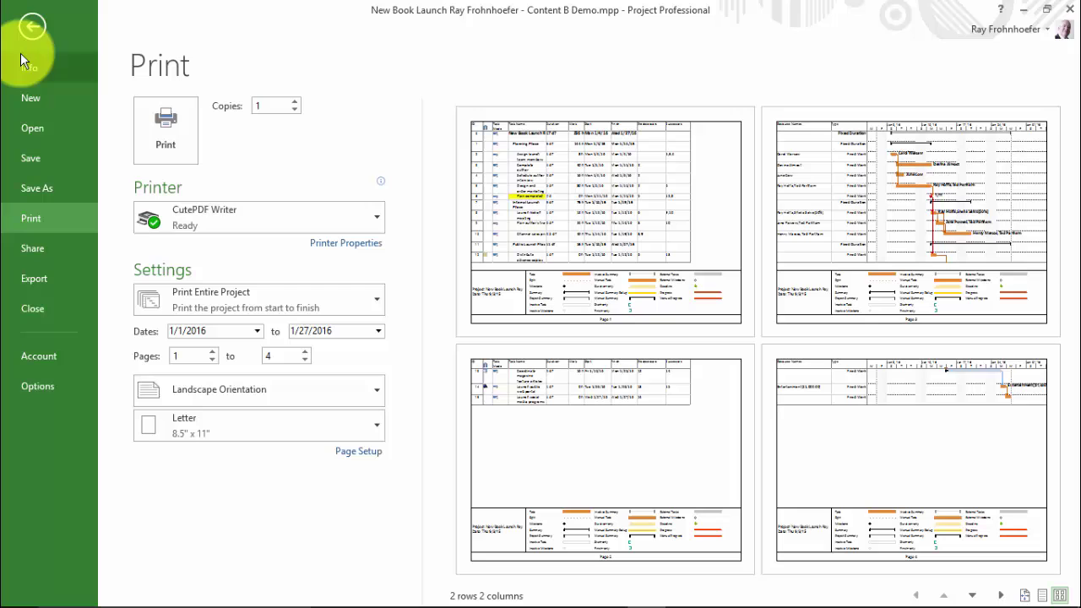
left_click(28, 33)
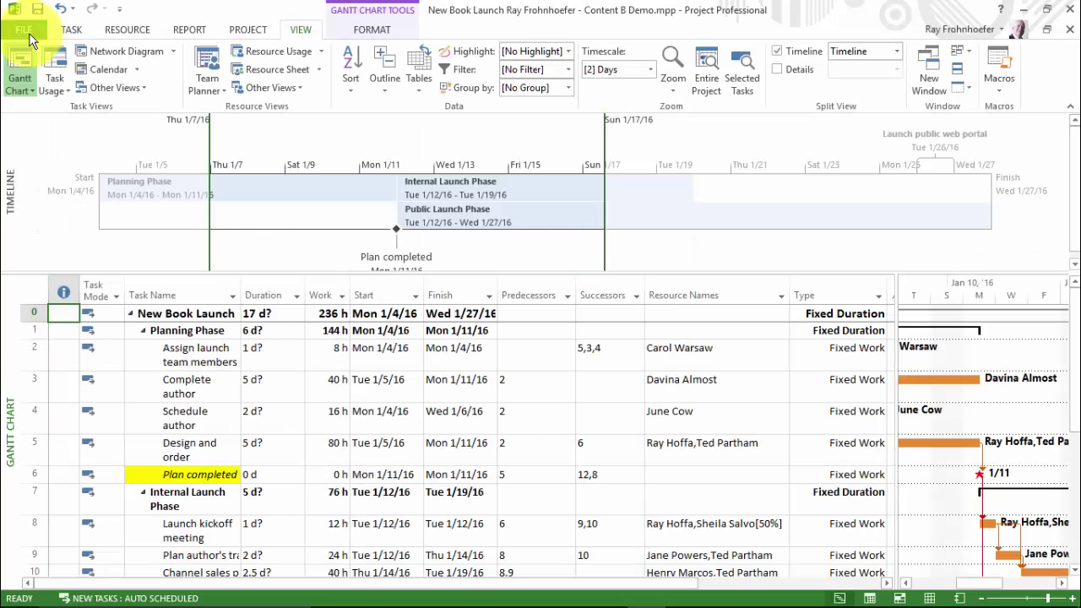
- Make the timeline the active pane and preview its printout
left_click(44, 169)
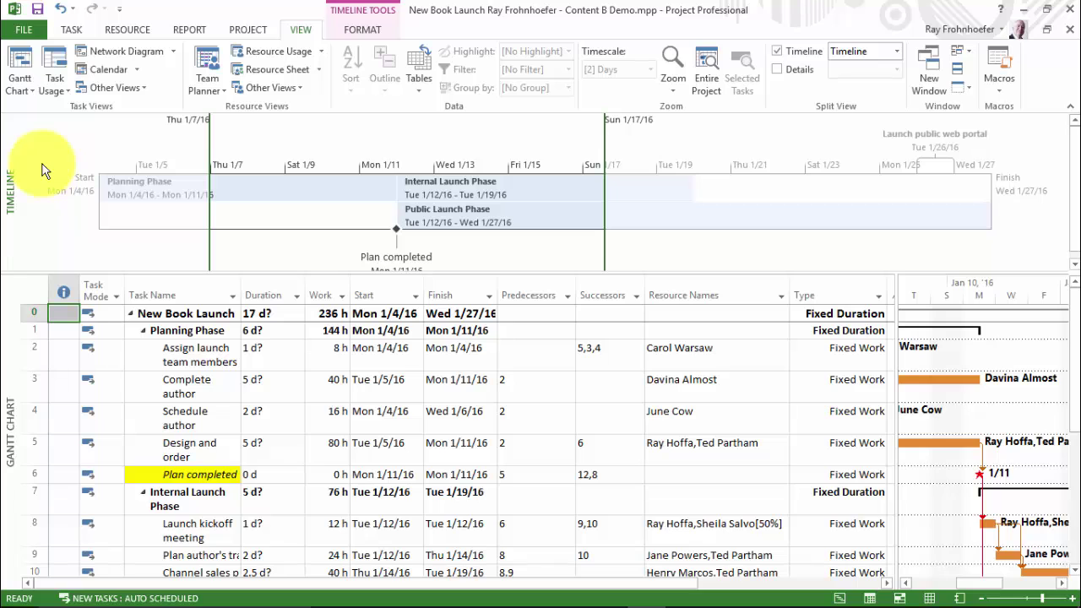
left_click(18, 29)
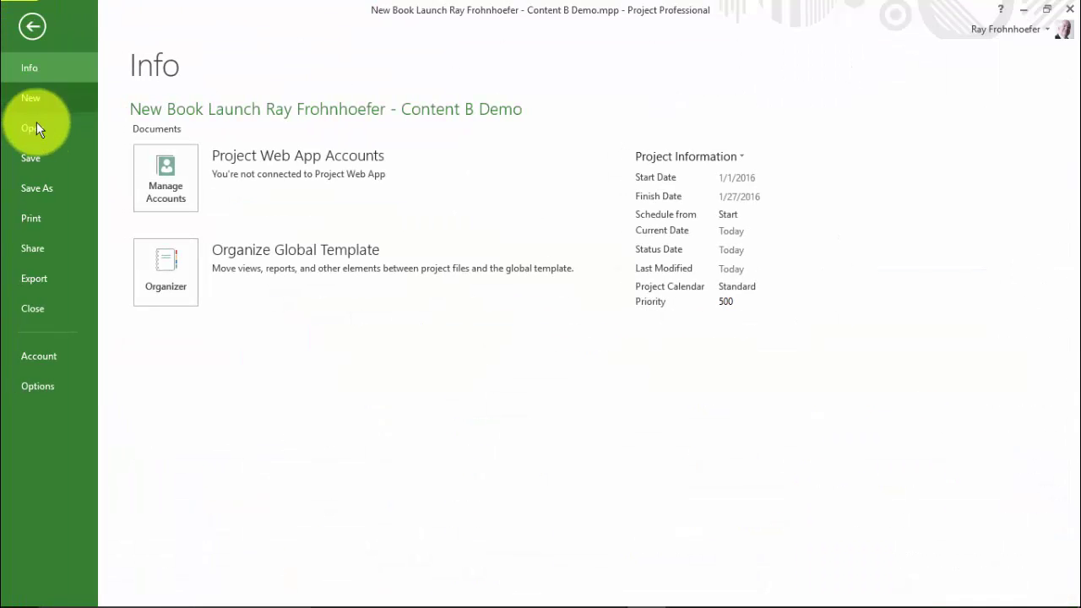
left_click(47, 216)
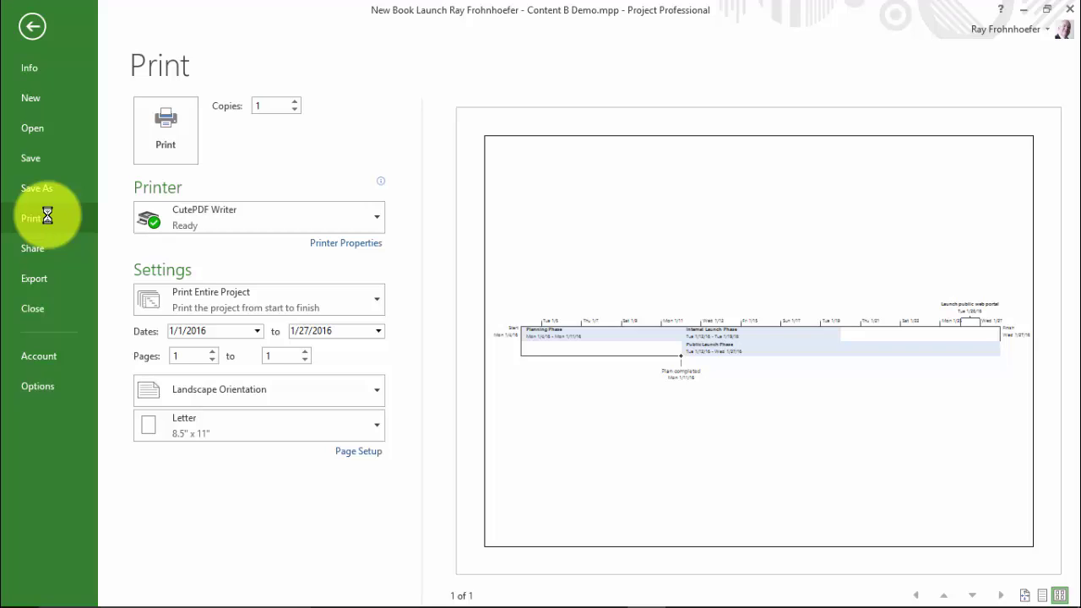
left_click(42, 21)
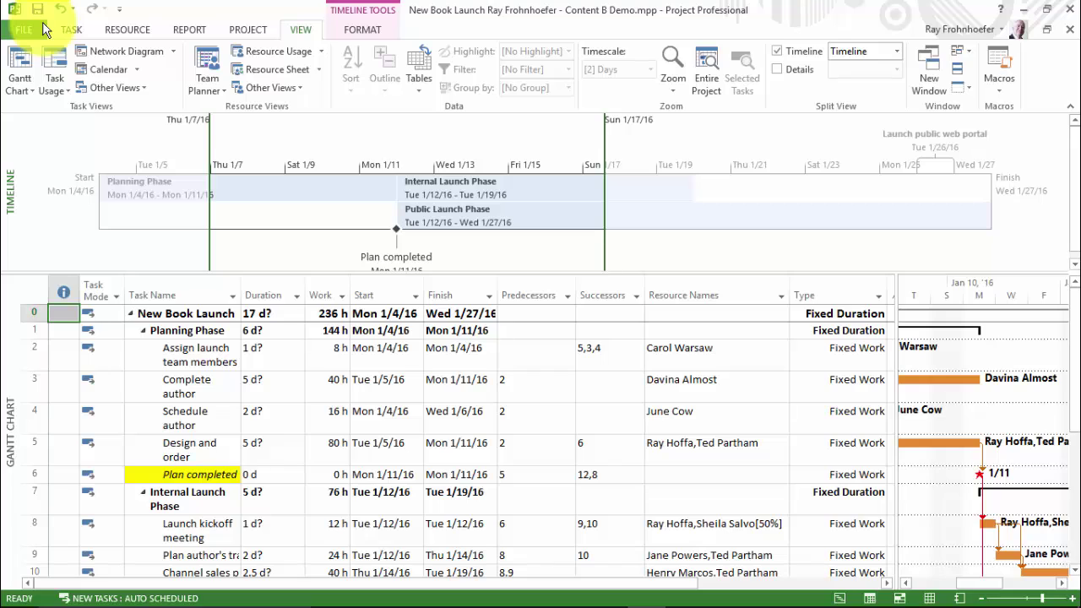
- Bring up the print preview for the Gantt chart and check the CutePDF Writer printer properties
left_click_drag(212, 241, 304, 308)
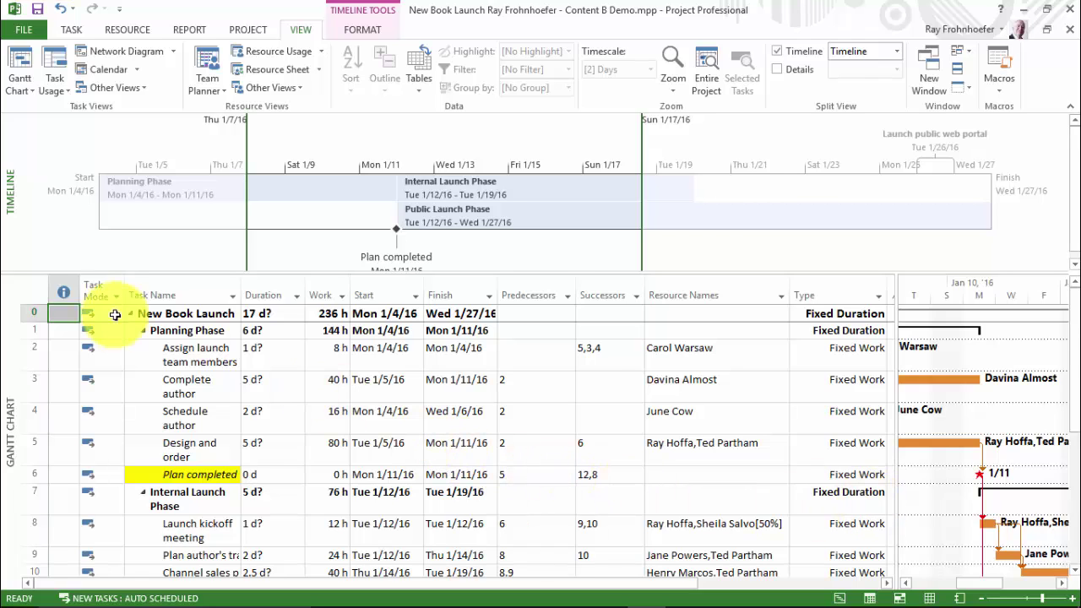
left_click(59, 310)
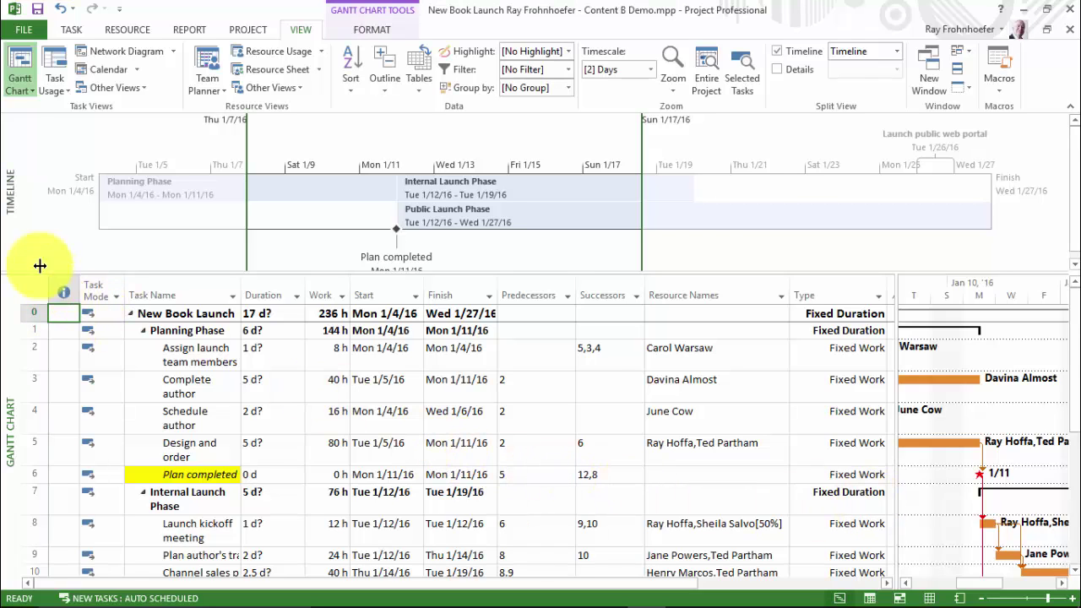
left_click(24, 28)
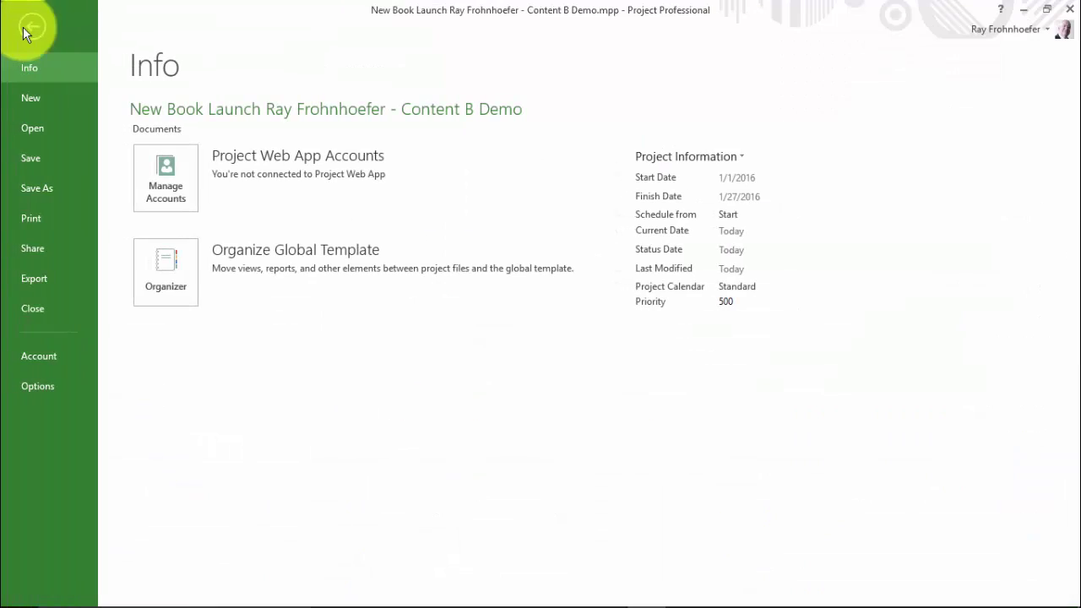
left_click(37, 216)
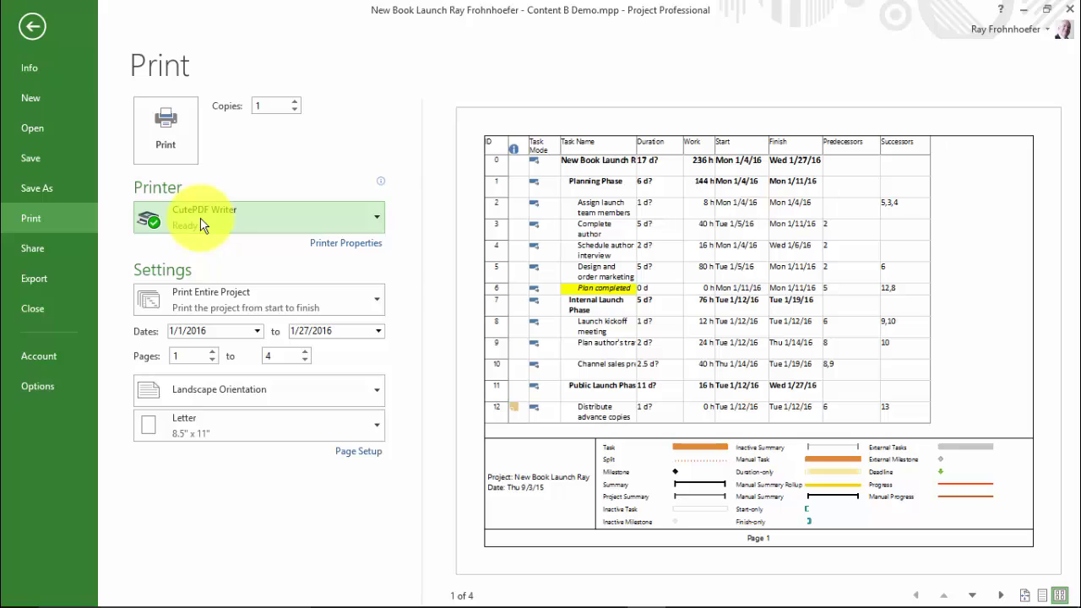
left_click(344, 244)
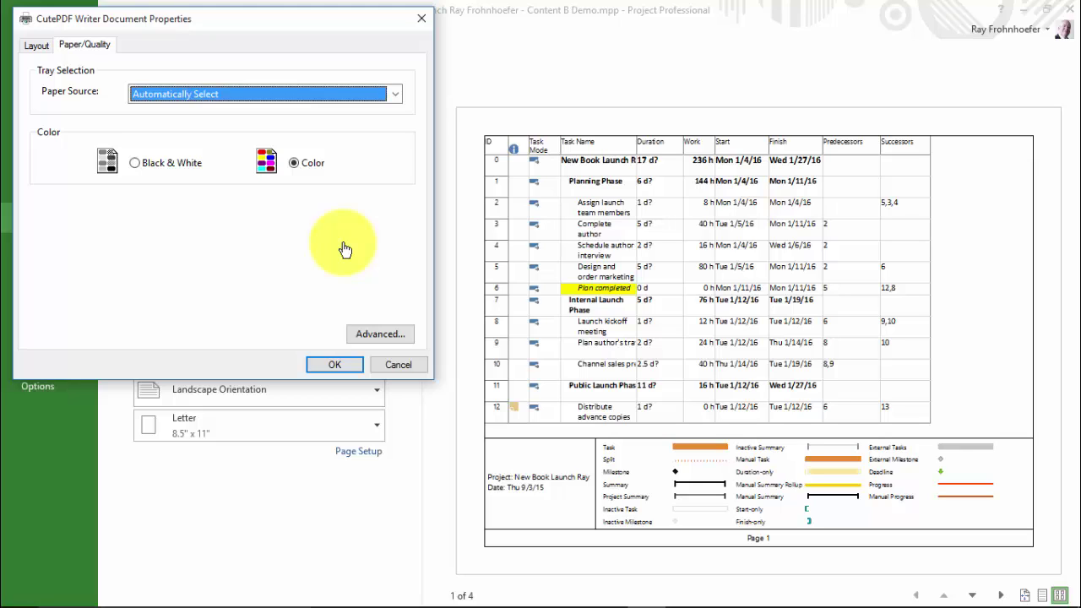
left_click(331, 365)
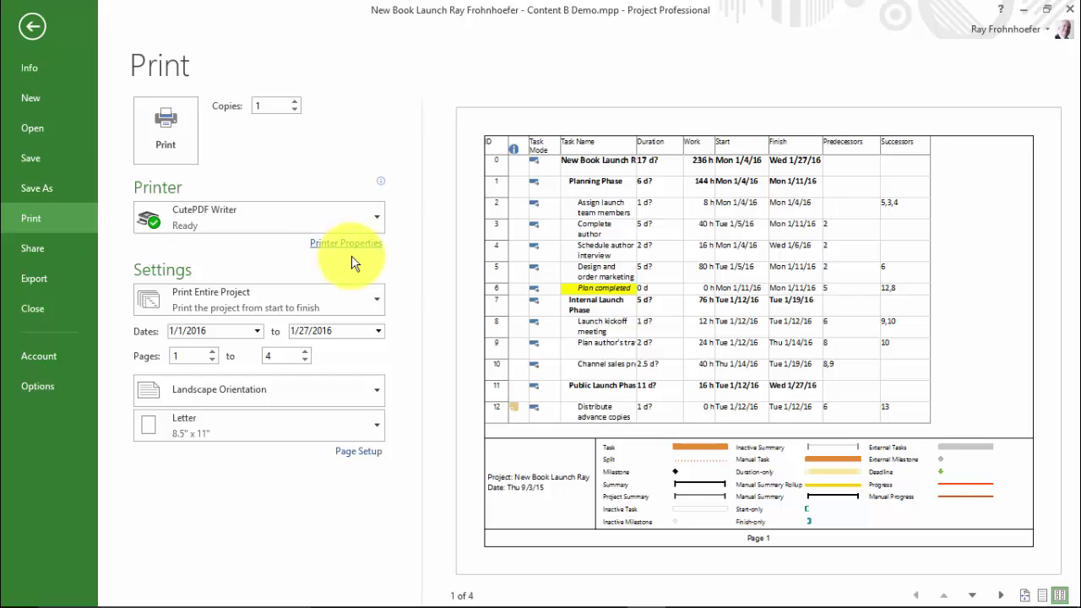
- Review the options for which part of the project gets printed
left_click(328, 309)
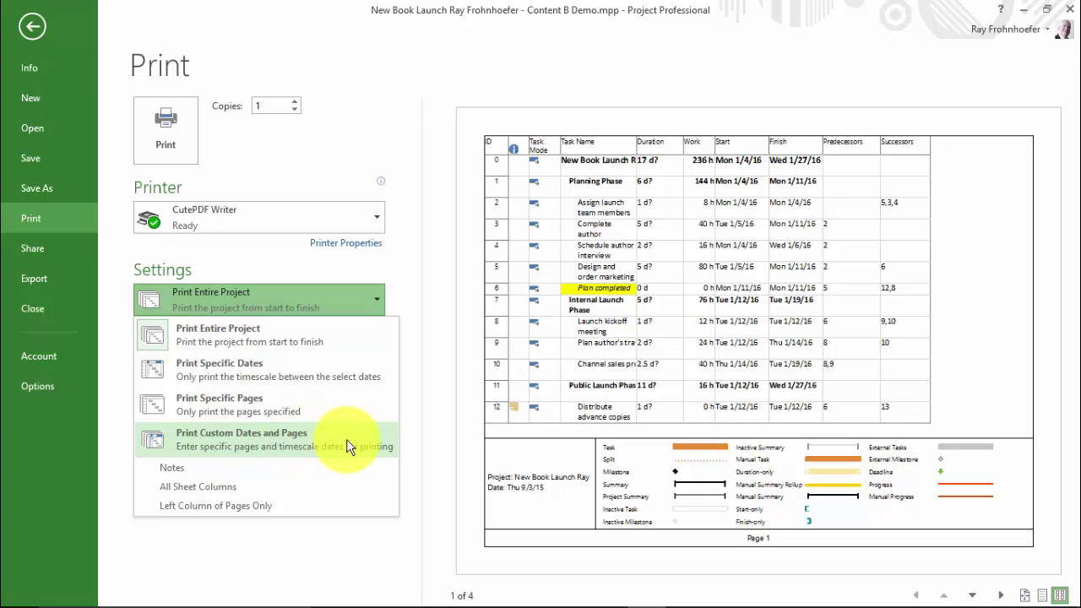
left_click(333, 299)
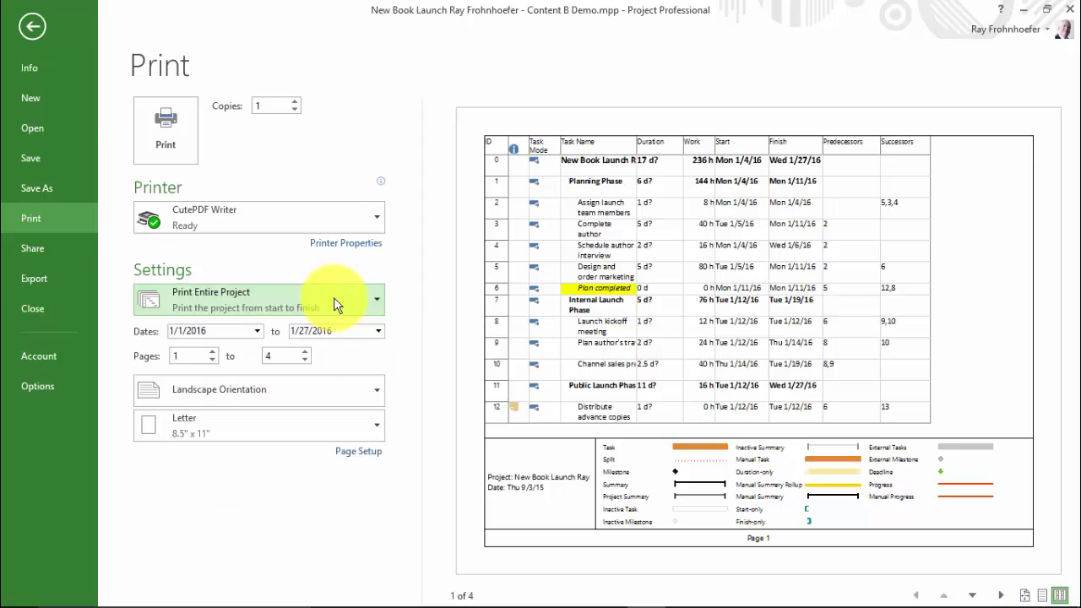
left_click(333, 299)
left_click(333, 300)
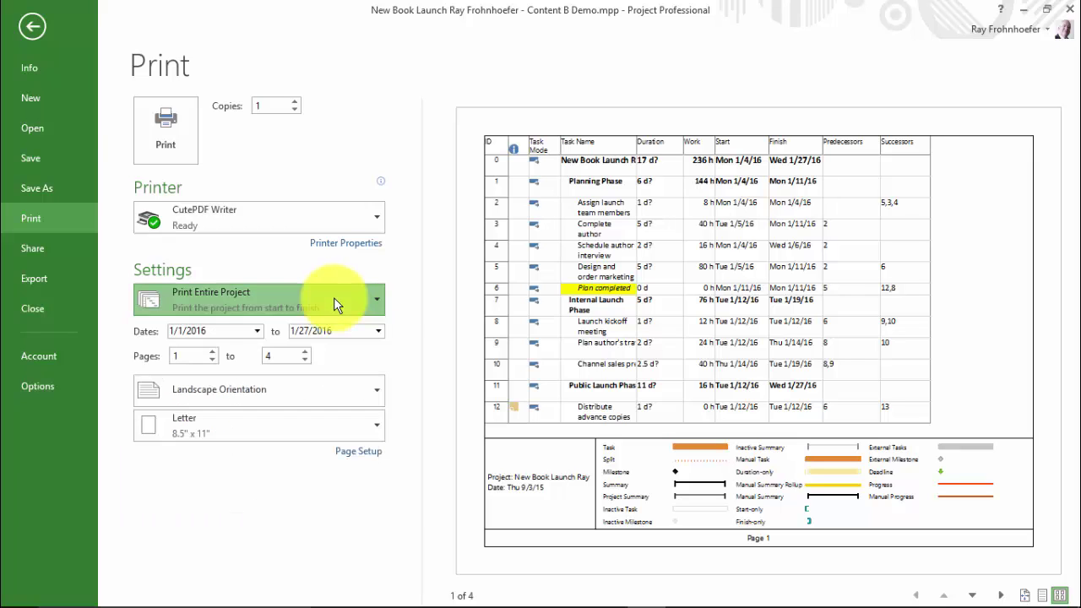
- Preview all pages together and set the paper size to A3
left_click(1060, 596)
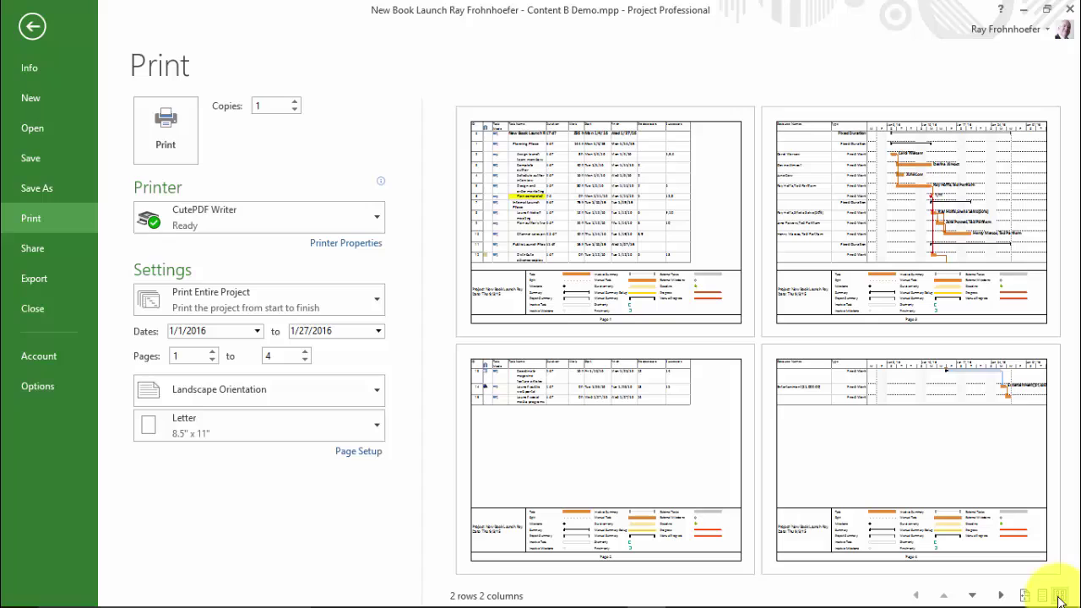
left_click(264, 439)
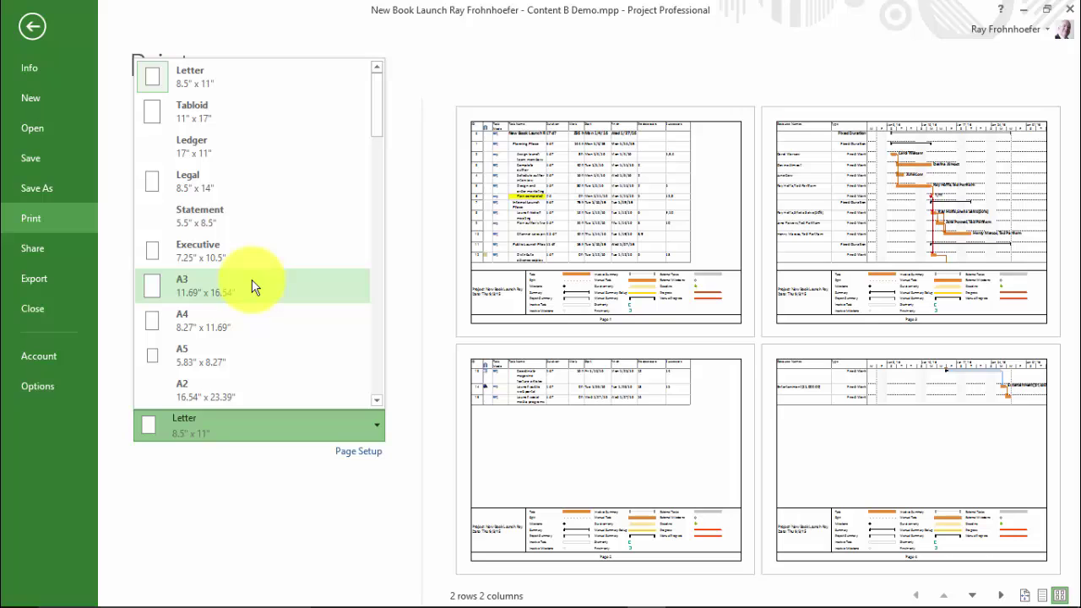
left_click(253, 287)
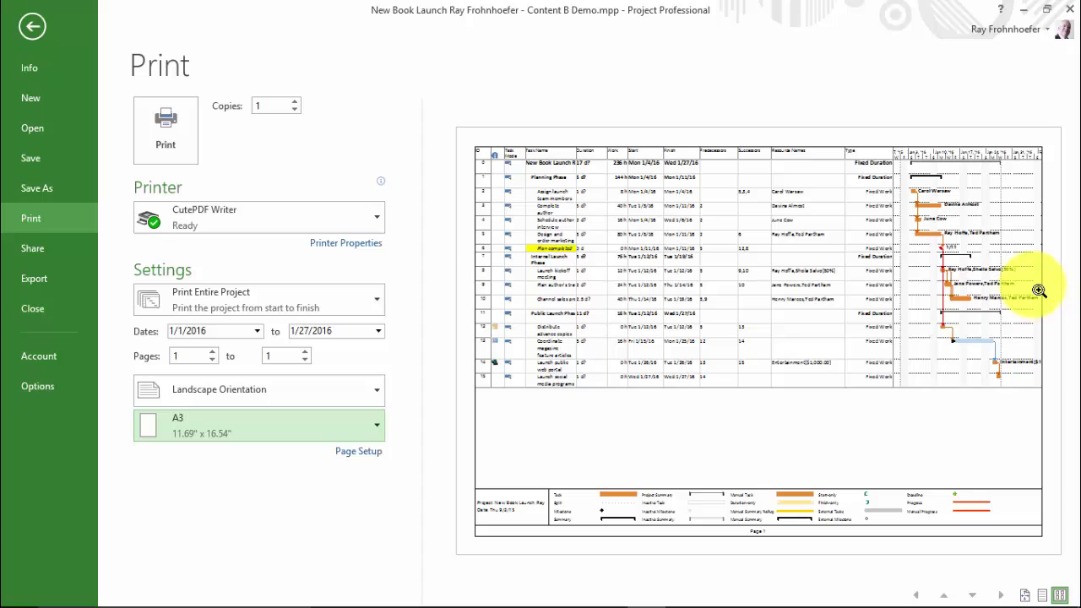
- Limit the printout to specific dates starting on 1/15/2016
left_click(352, 310)
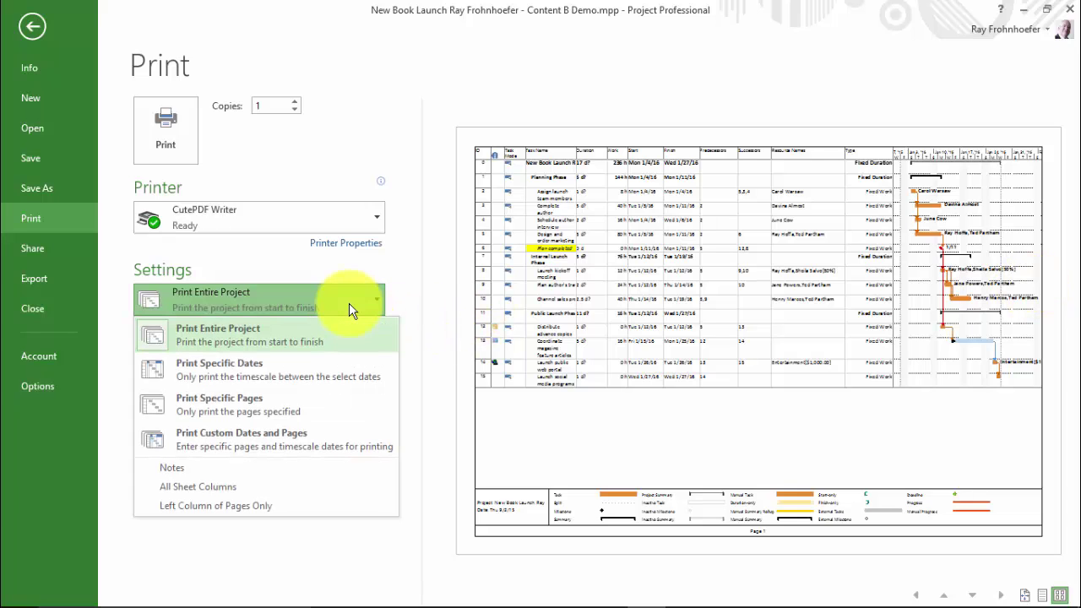
left_click(329, 367)
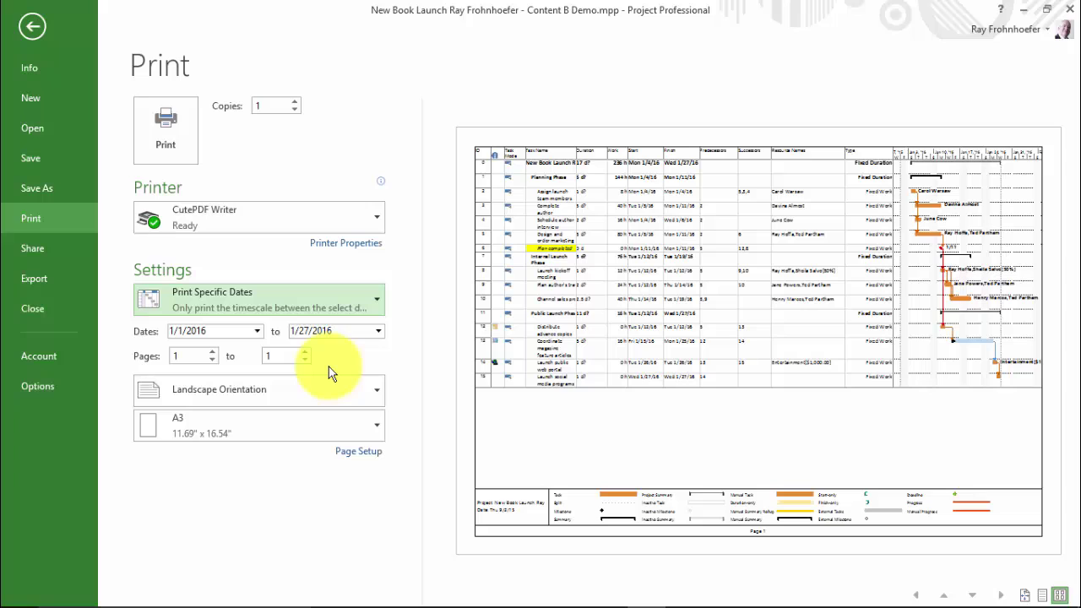
left_click(257, 331)
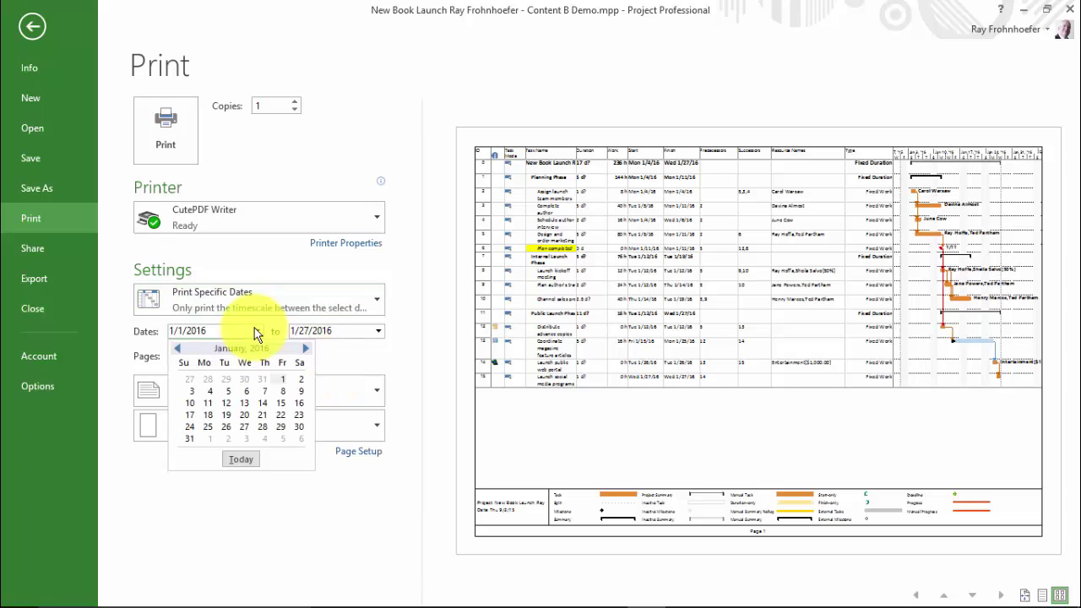
left_click(282, 404)
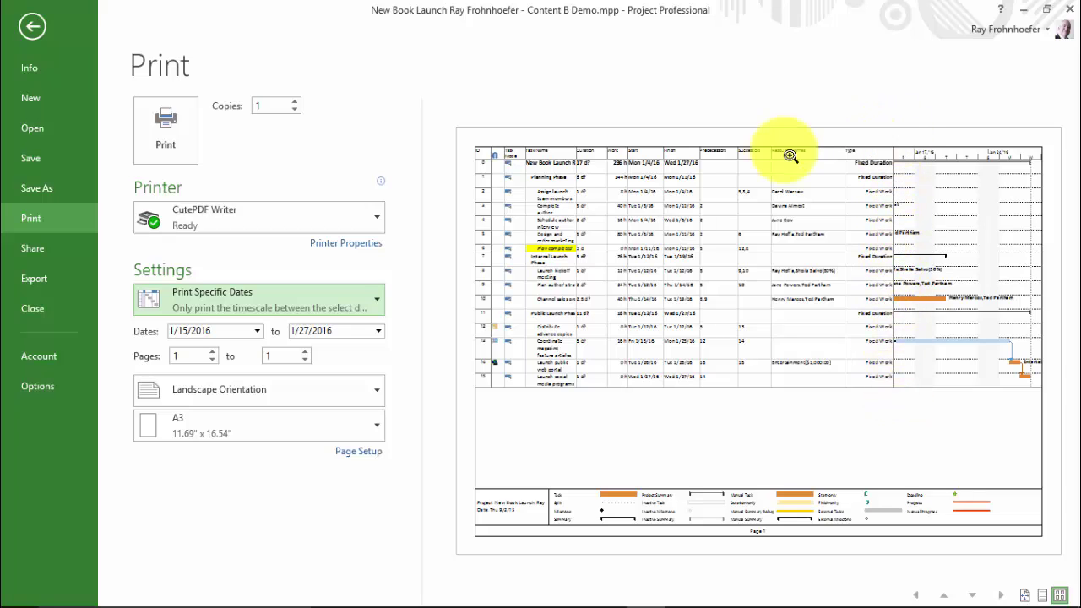
- Review the page, header, footer, legend and view options in the Gantt chart's page setup
left_click(354, 454)
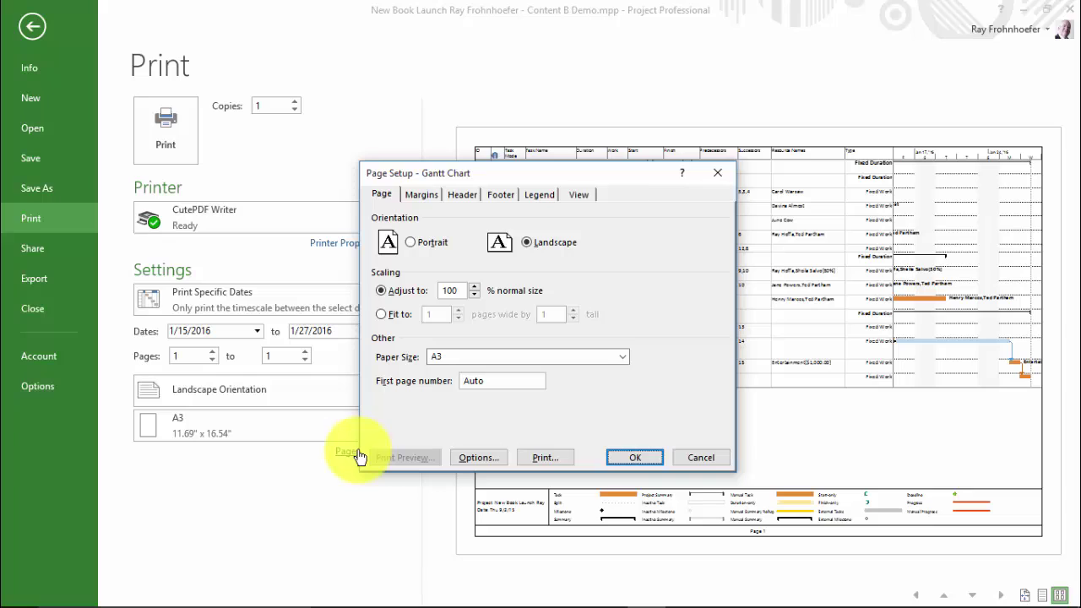
left_click(452, 193)
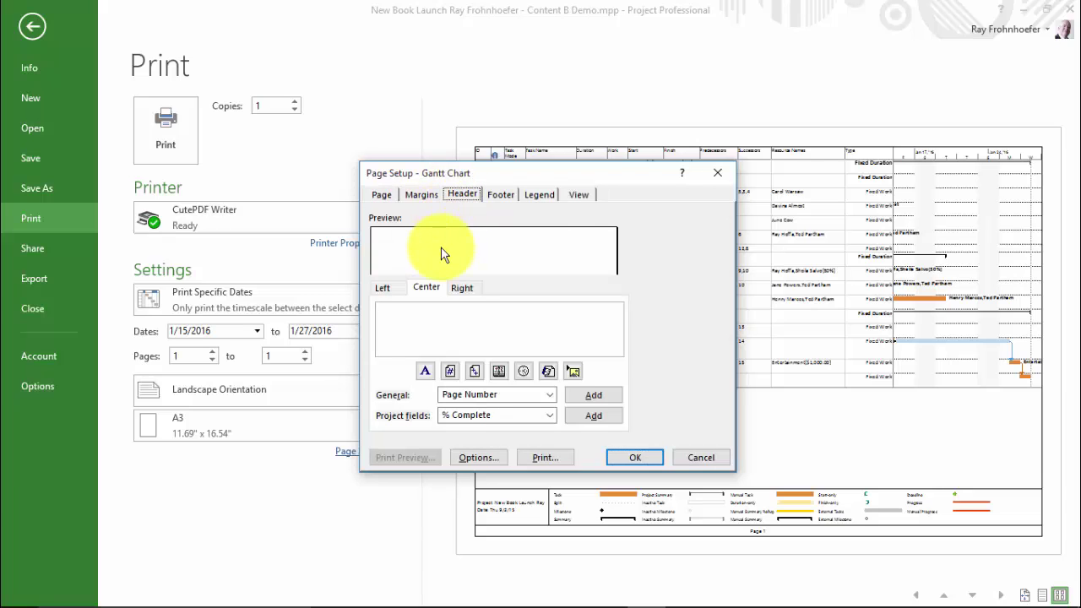
left_click(451, 320)
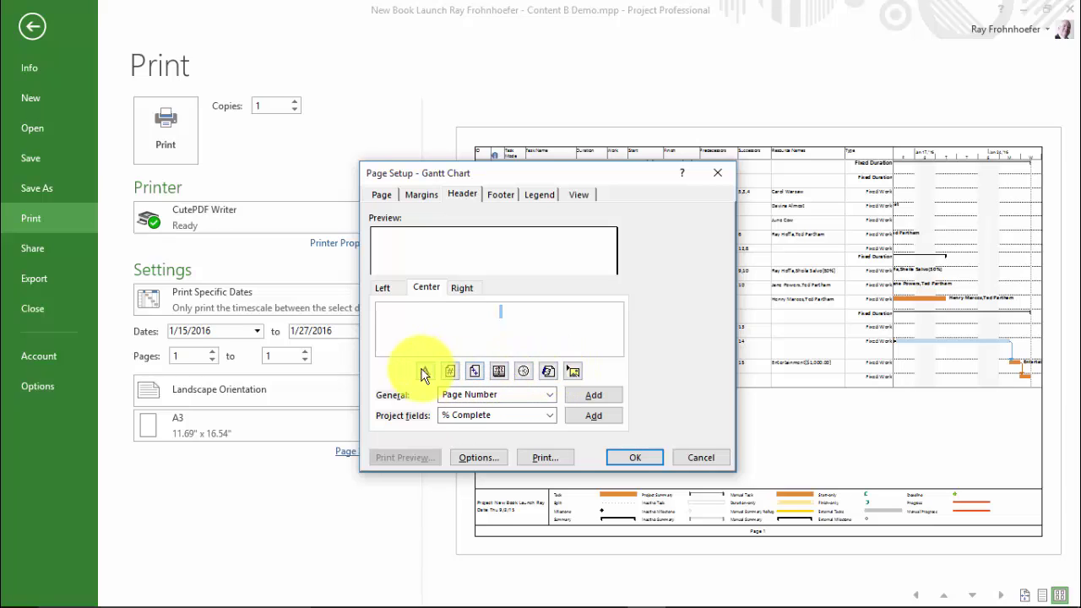
left_click(501, 195)
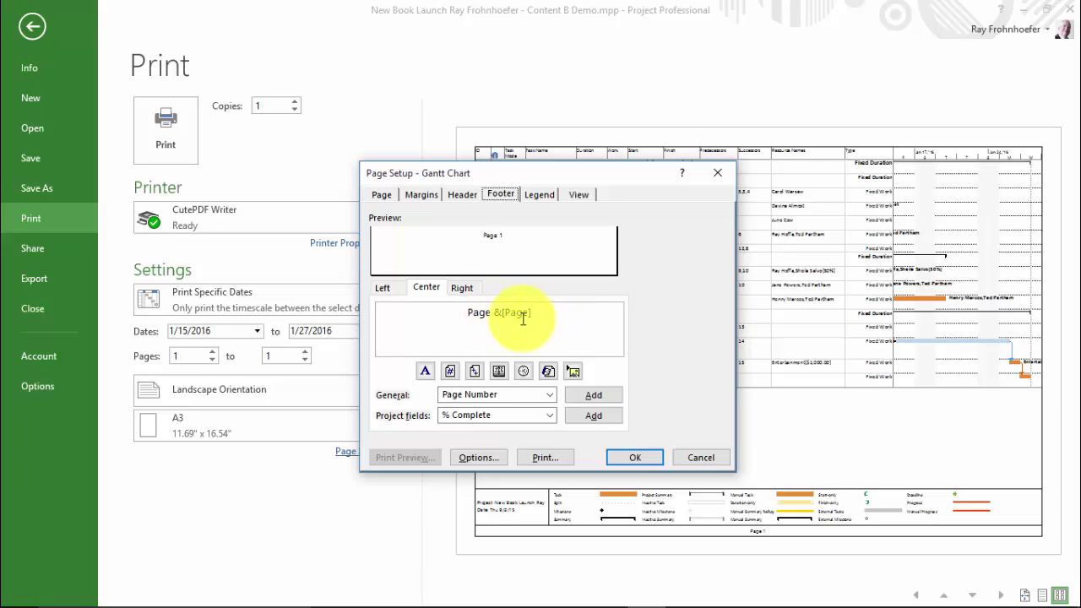
left_click(538, 193)
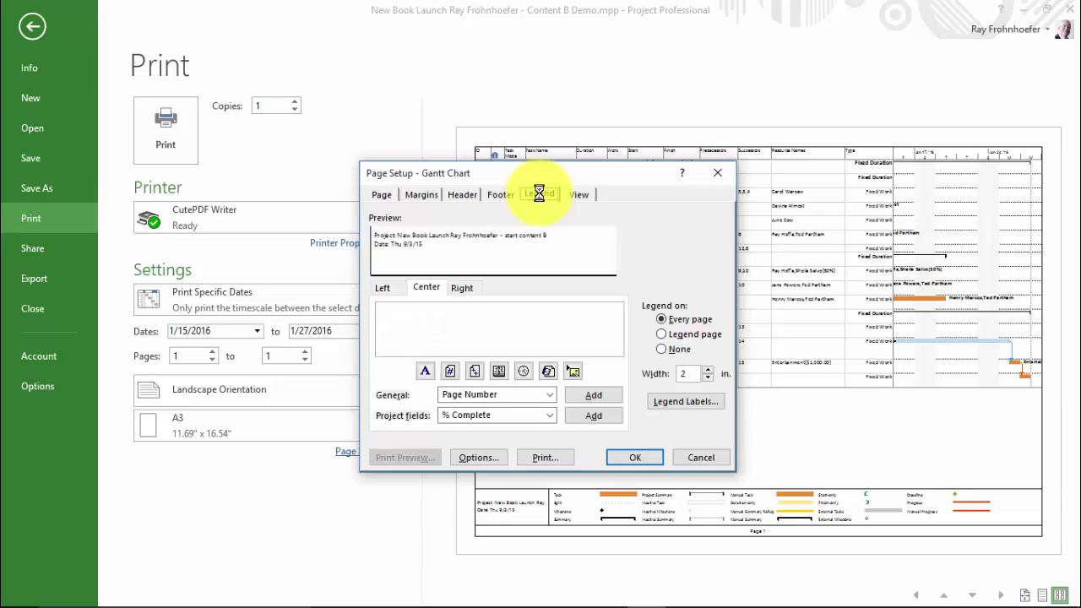
left_click(572, 193)
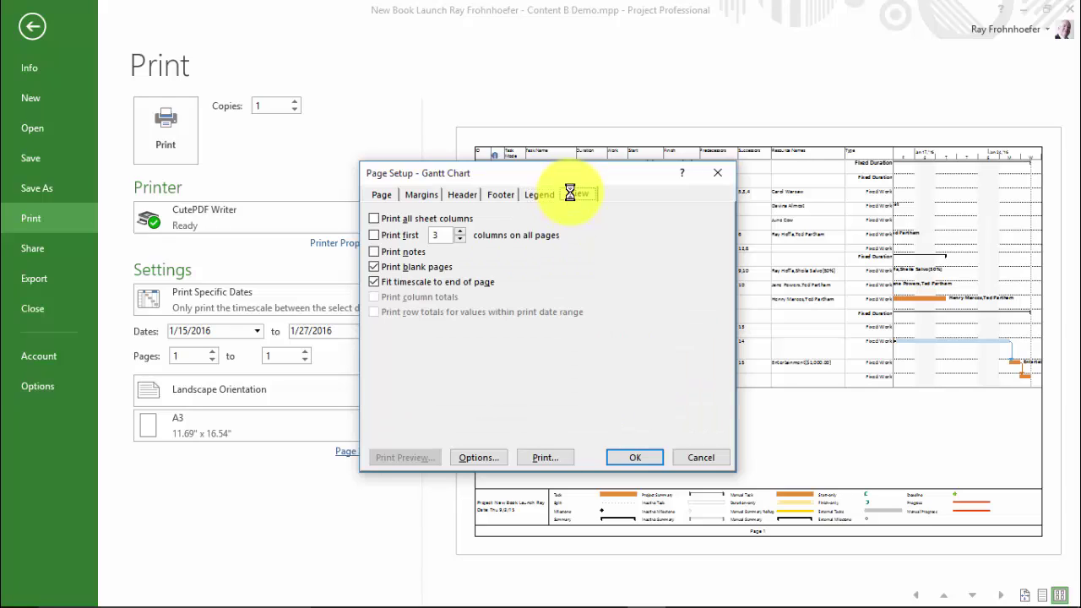
left_click(381, 195)
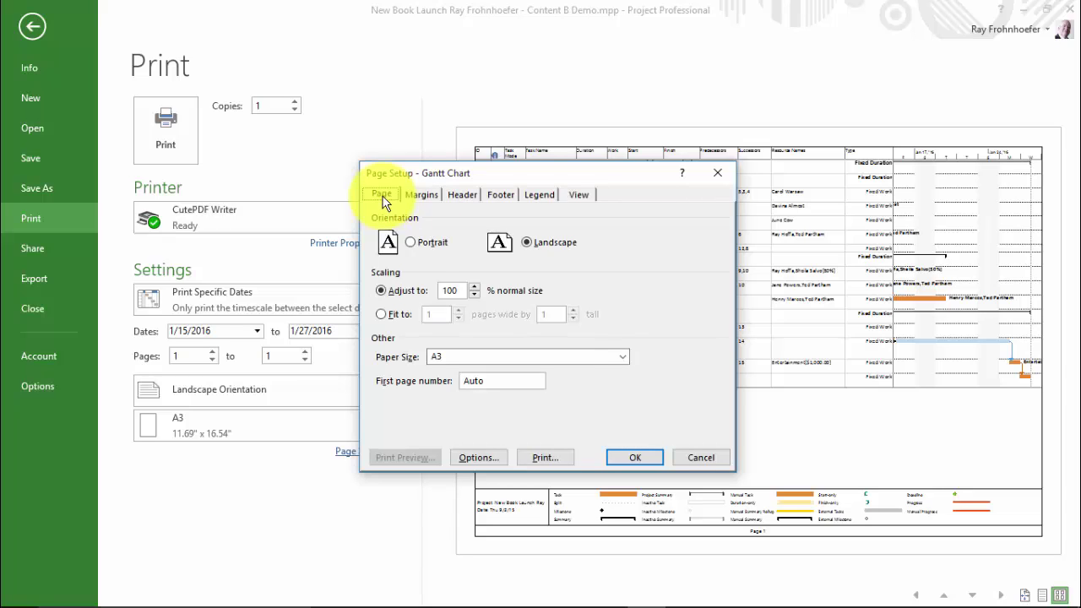
left_click(635, 461)
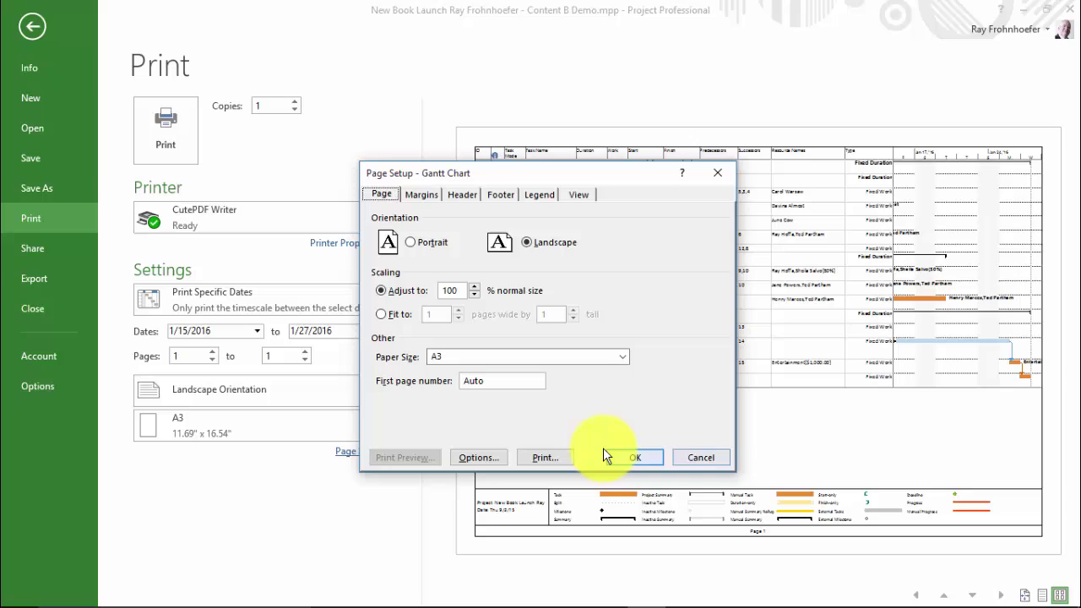
left_click(545, 457)
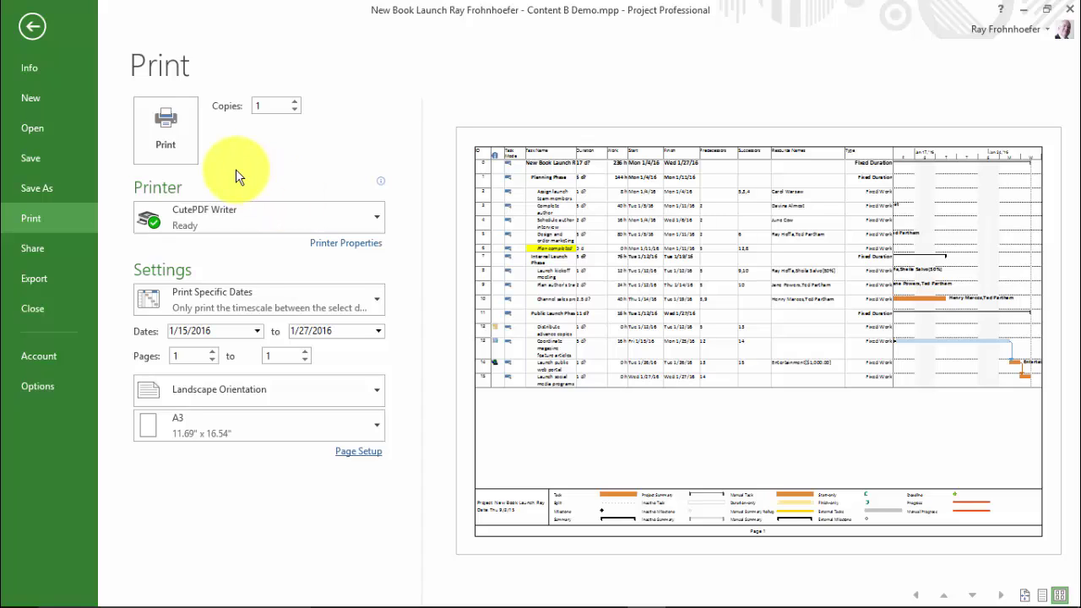
- Print the Gantt chart to a PDF file named "New Book Launch).pdf" in the Documents folder
left_click(152, 135)
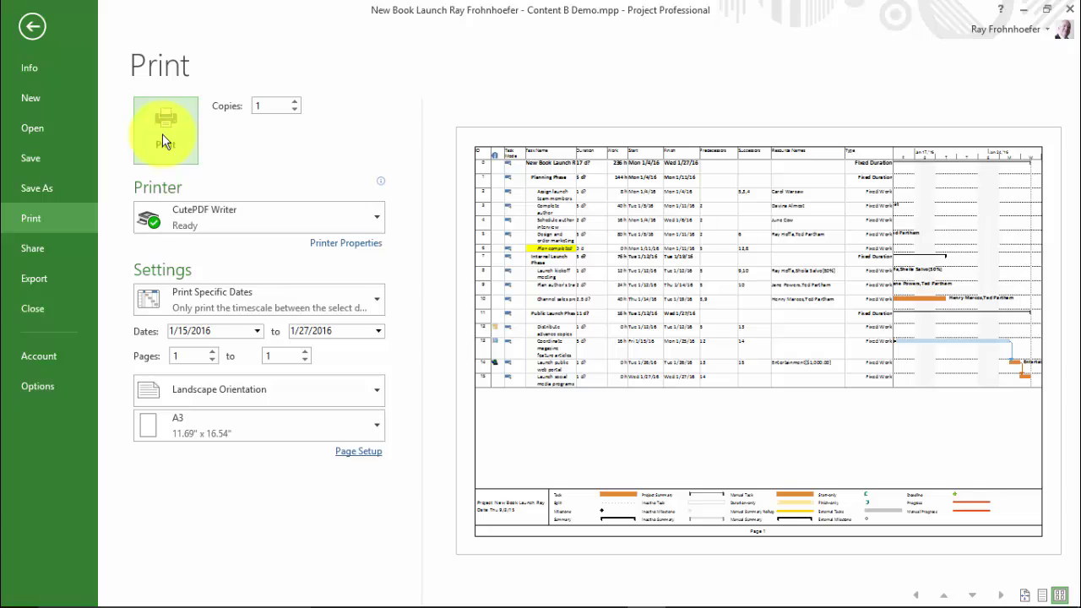
left_click(163, 133)
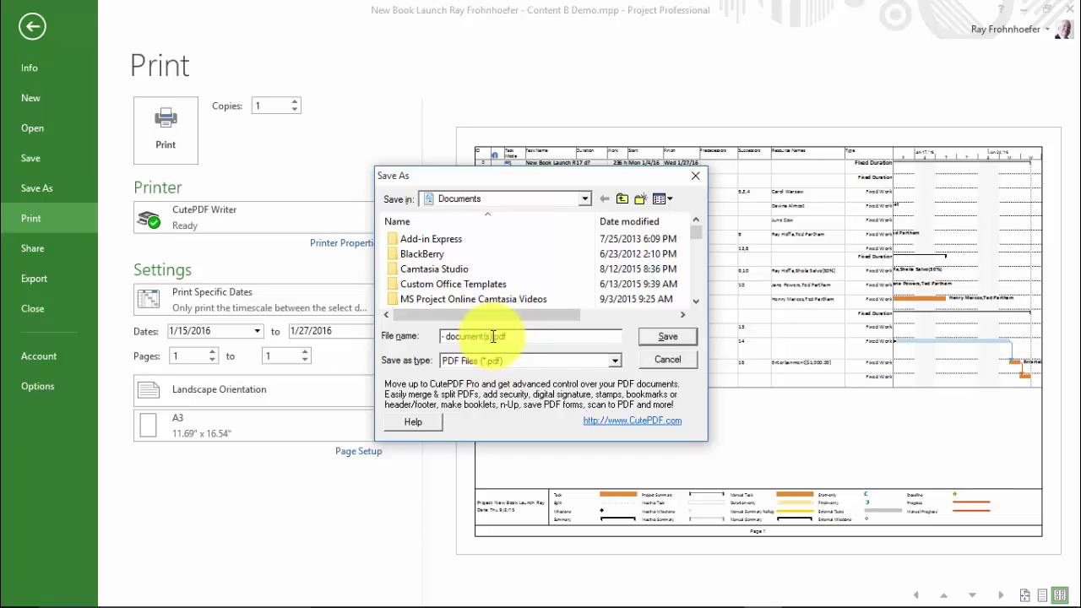
left_click(492, 336)
key("BackSpace")
key("BackSpace")
key("BackSpace")
key("BackSpace")
key("BackSpace")
key("BackSpace")
key("BackSpace")
key("BackSpace")
key("BackSpace")
key("BackSpace")
key("BackSpace")
key("BackSpace")
key("BackSpace")
type("New Book Launch")
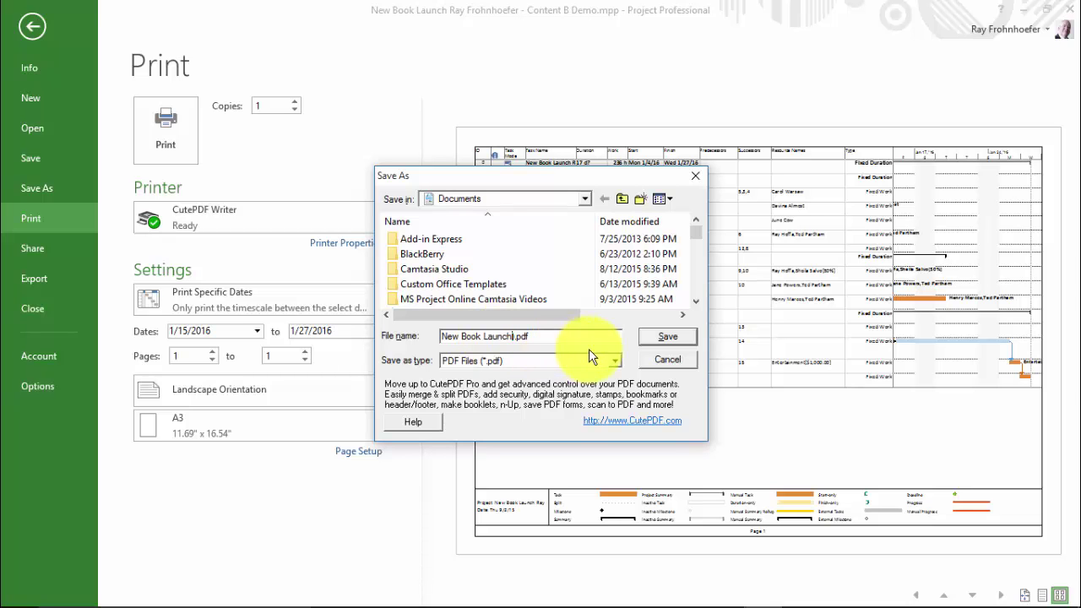
left_click(664, 338)
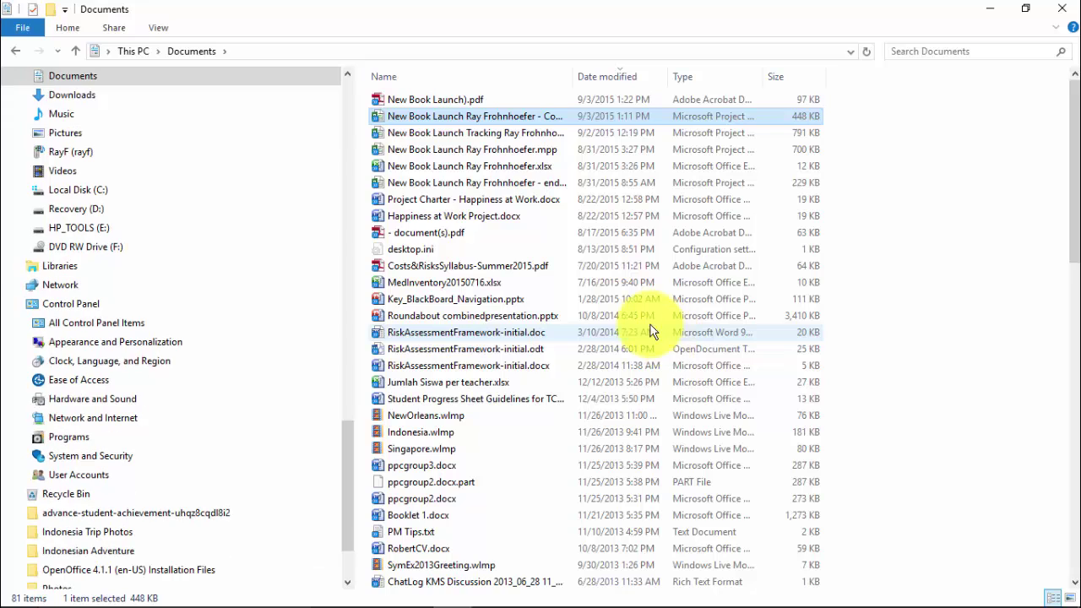
- Open New Book Launch).pdf from the Documents folder to check the printed Gantt chart, and close it
left_click(430, 105)
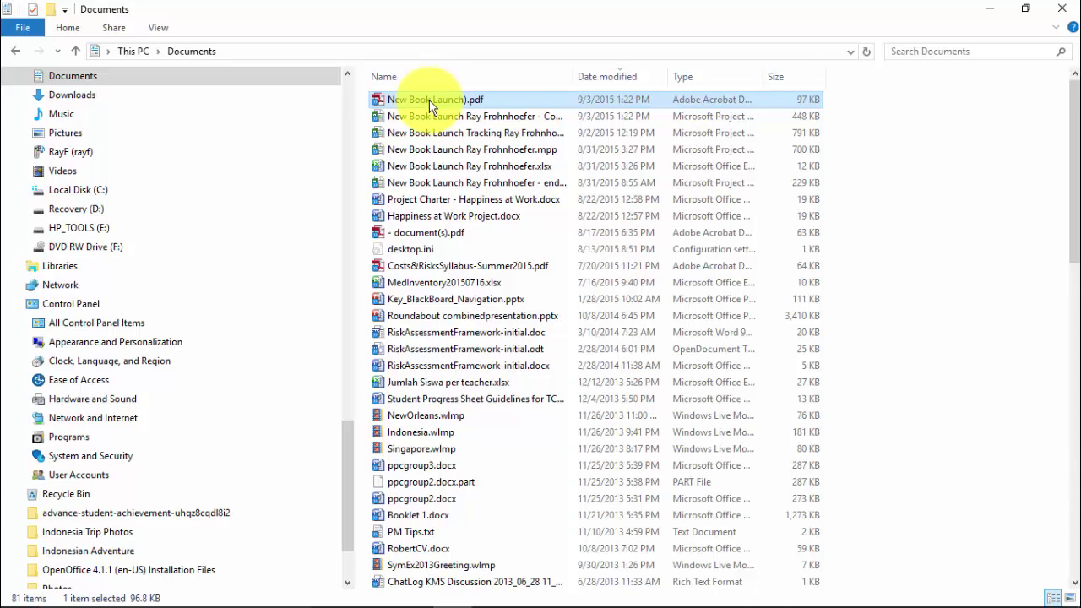
double_click(430, 105)
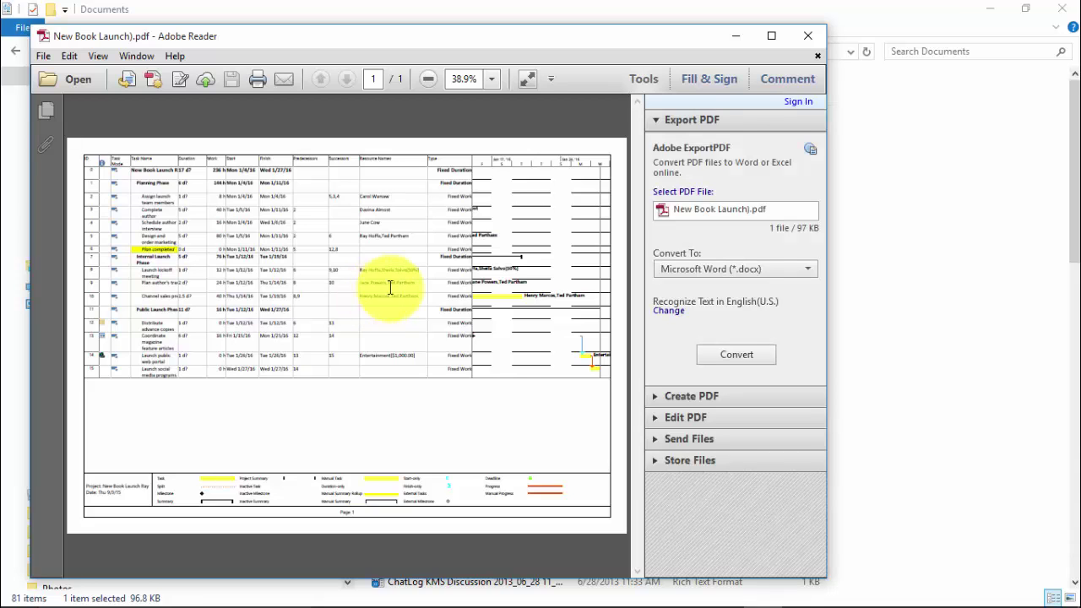
left_click(807, 35)
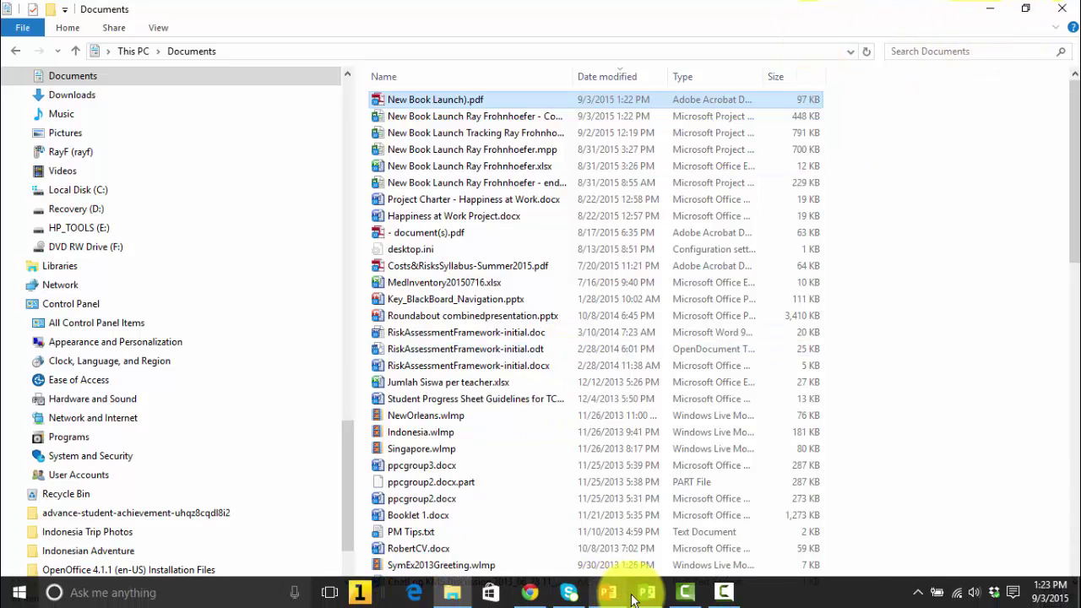
- Switch to Microsoft Project and bring up the Timeline's print preview with the entire project set to print
left_click(647, 594)
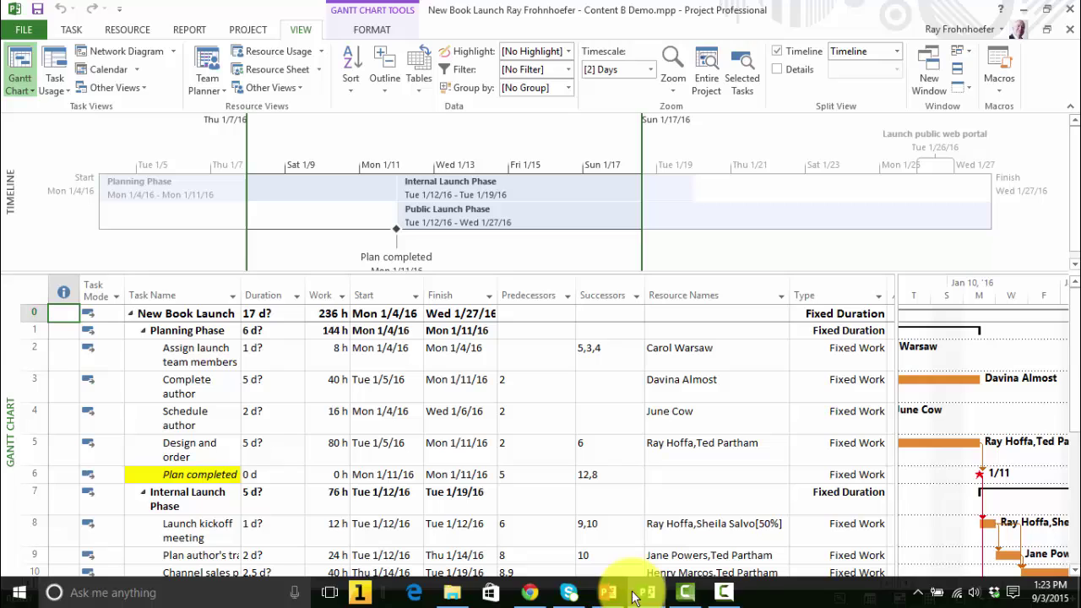
left_click(63, 162)
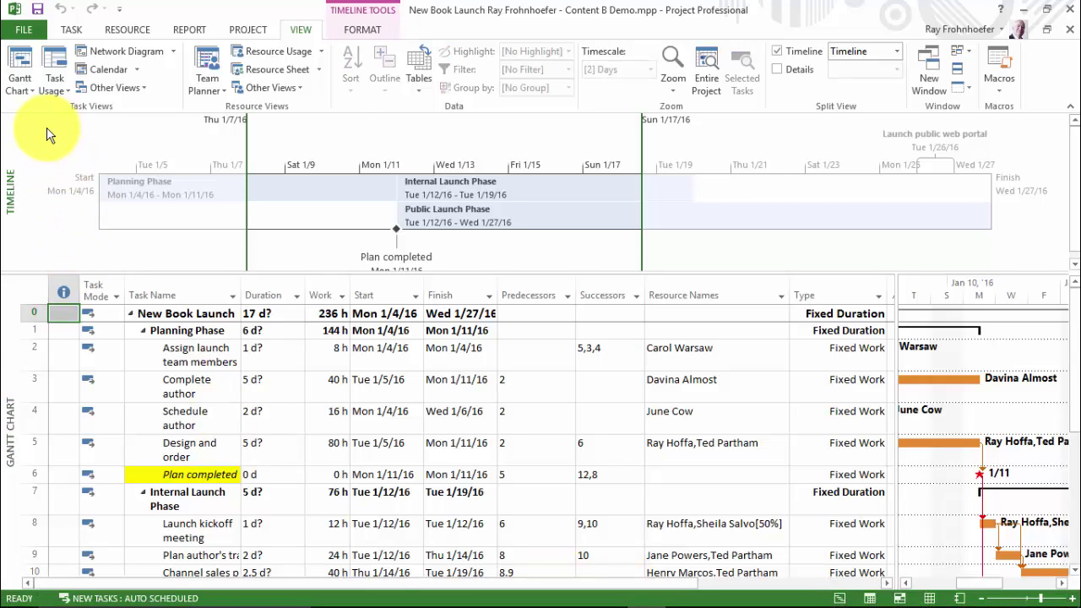
left_click(30, 29)
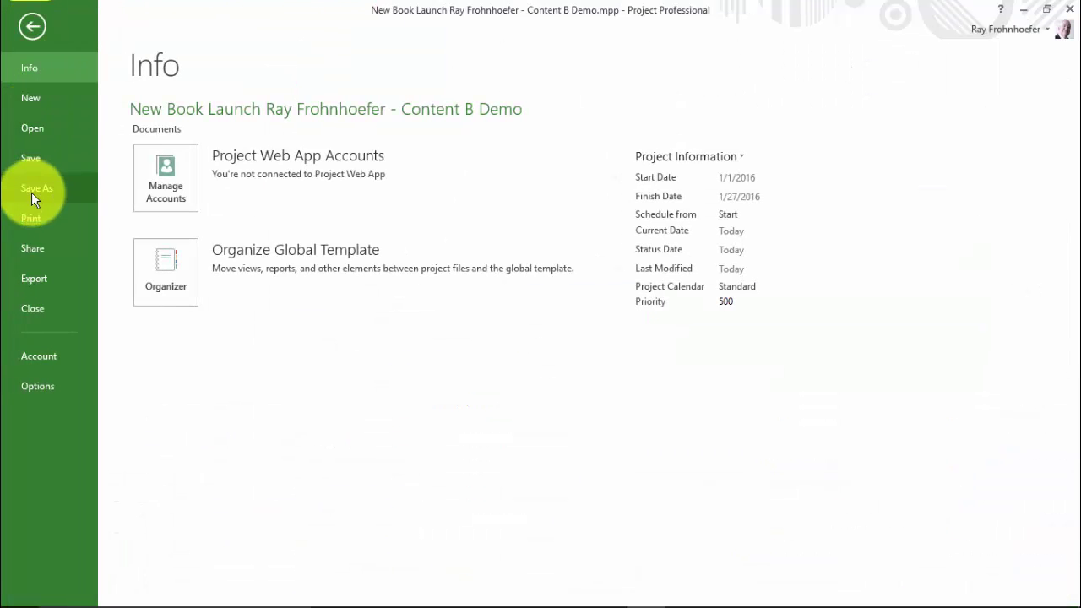
left_click(31, 217)
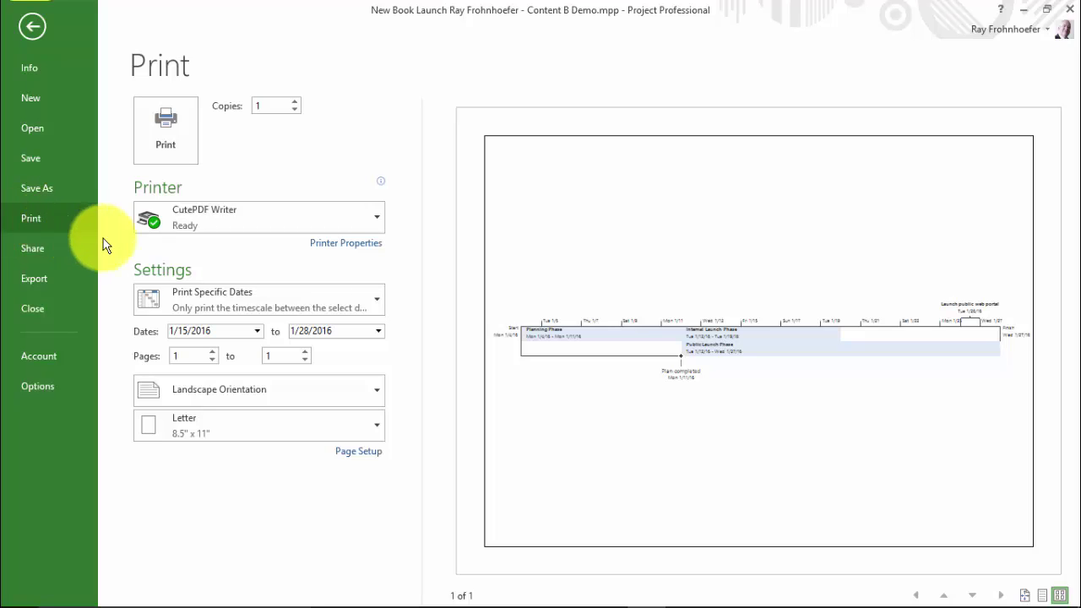
left_click(201, 300)
left_click(209, 333)
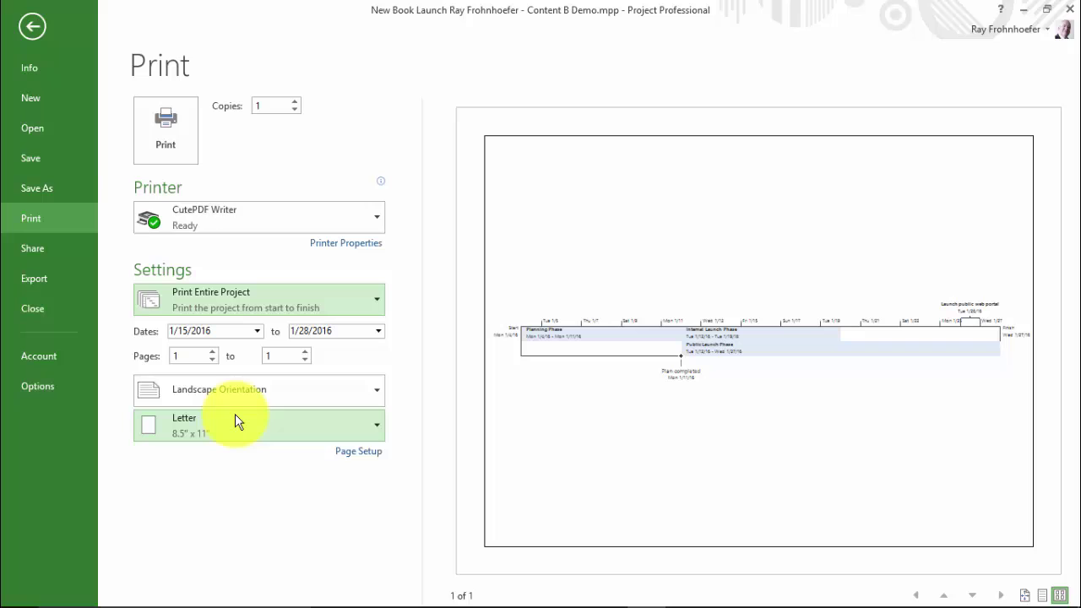
- Print the timeline to a PDF file named "New Book Launch Timeline" in the Documents folder
left_click(179, 133)
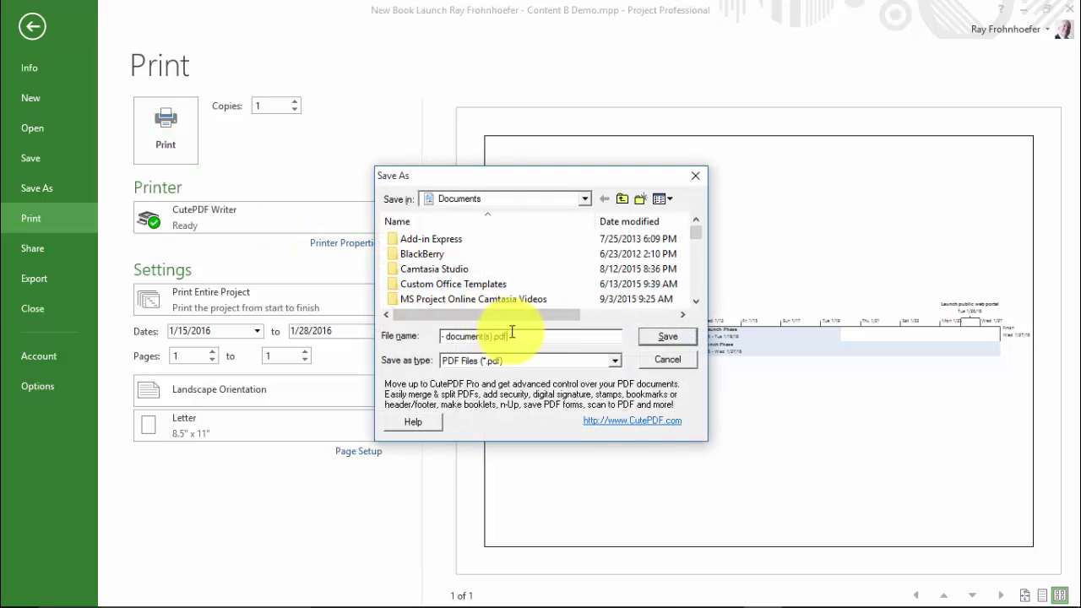
key("BackSpace")
key("BackSpace")
key("BackSpace")
key("BackSpace")
key("BackSpace")
key("BackSpace")
key("BackSpace")
key("BackSpace")
key("BackSpace")
key("BackSpace")
key("BackSpace")
key("BackSpace")
key("BackSpace")
key("BackSpace")
key("BackSpace")
key("BackSpace")
key("BackSpace")
type("New Bo")
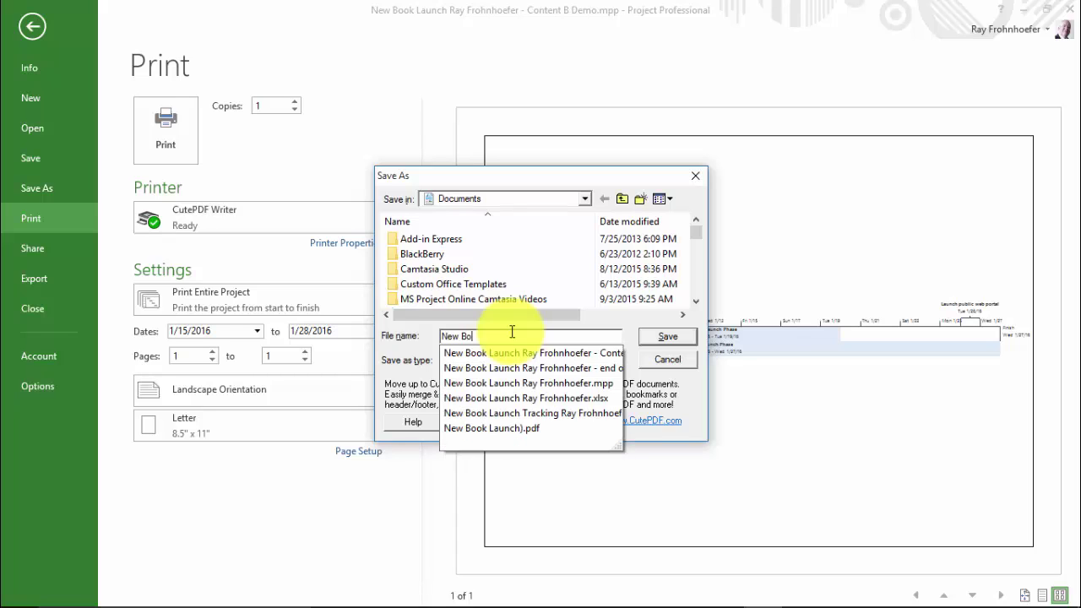
type("ok Launch Timel")
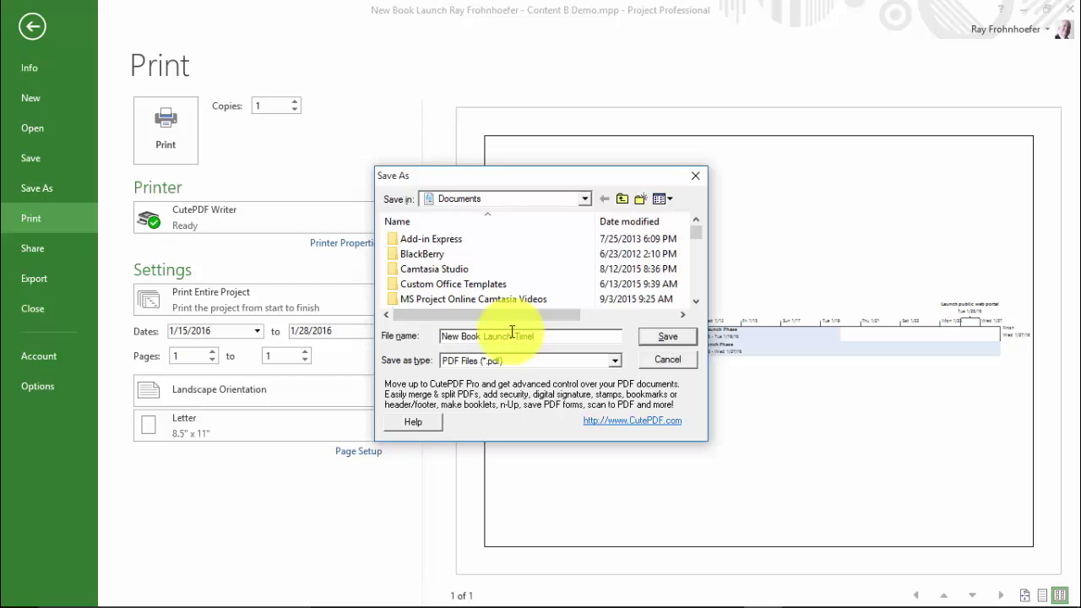
type("ine")
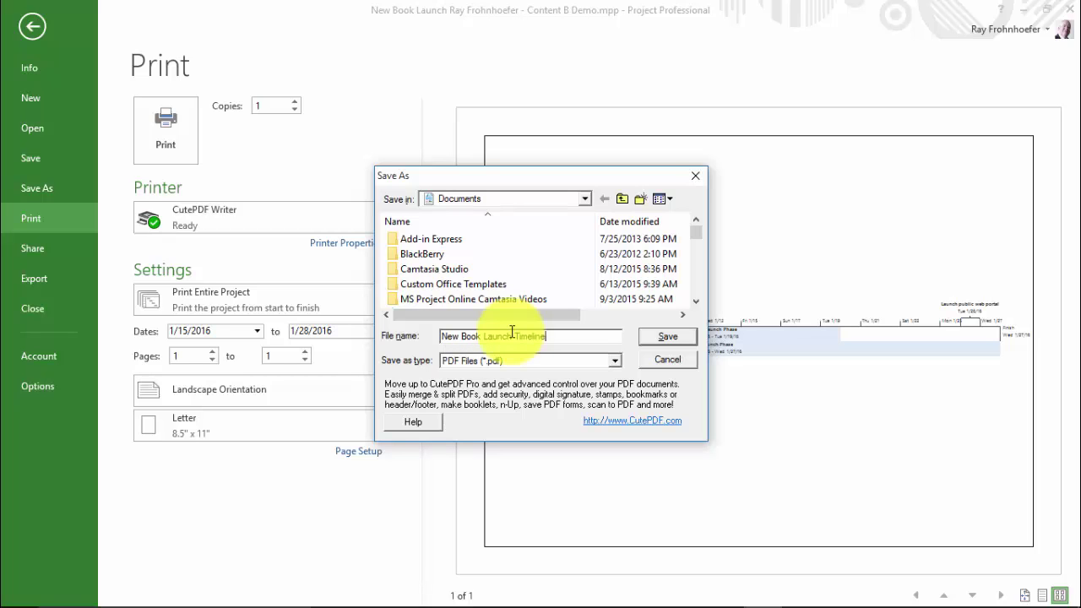
left_click(667, 338)
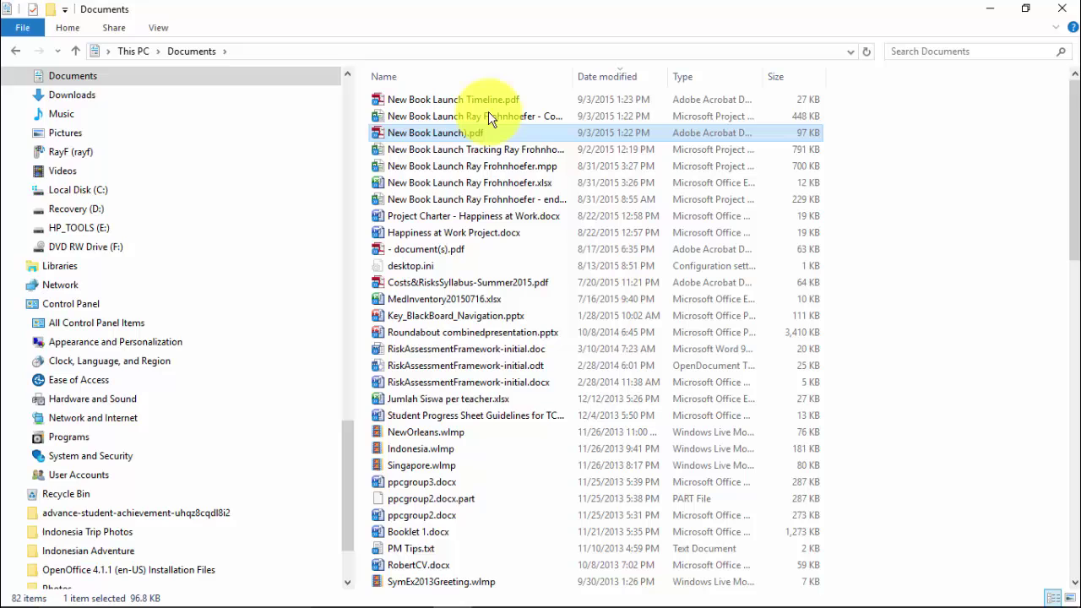
- Check the printed timeline in New Book Launch Timeline.pdf, close it and return to the plan in Microsoft Project
double_click(483, 101)
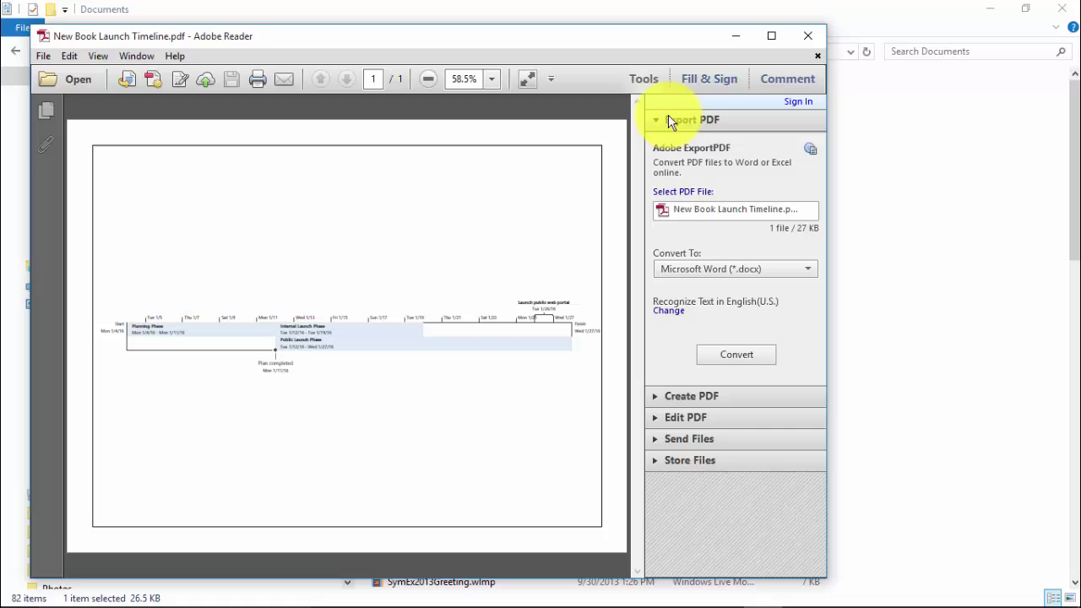
left_click(804, 36)
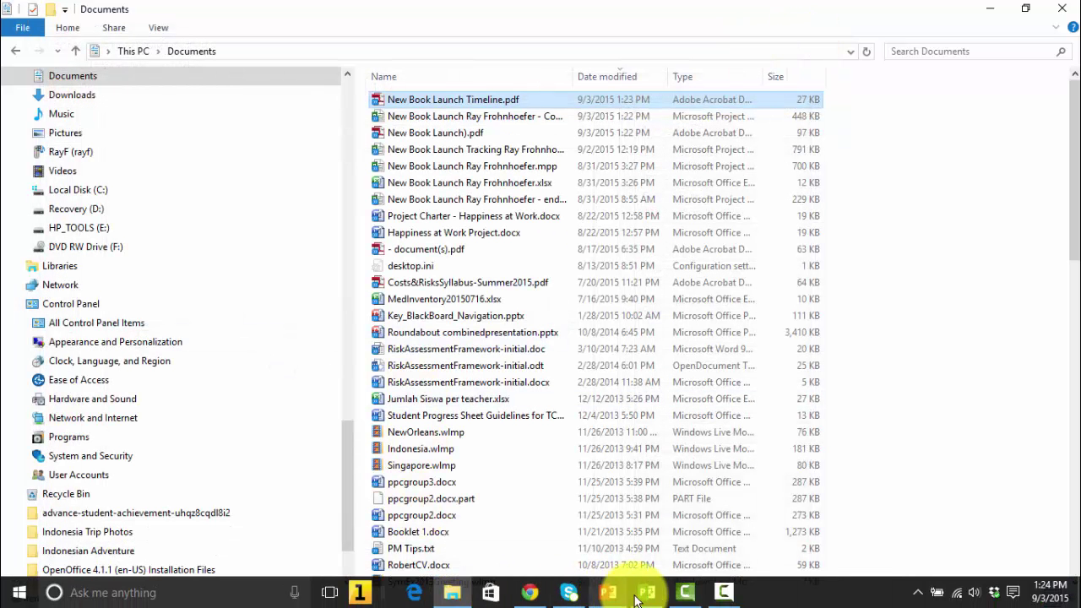
left_click(647, 592)
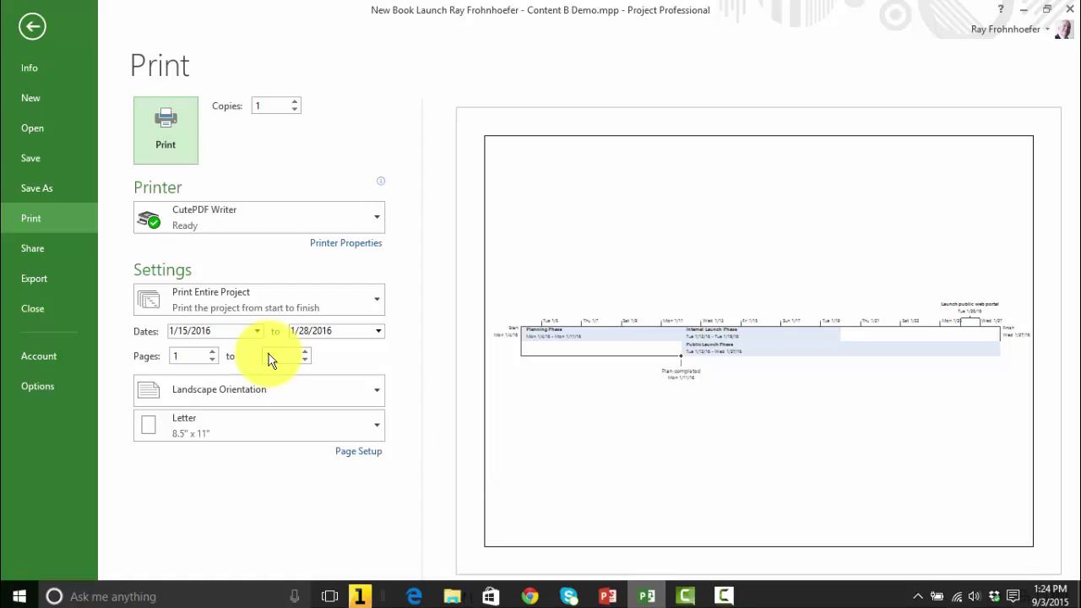
left_click(32, 27)
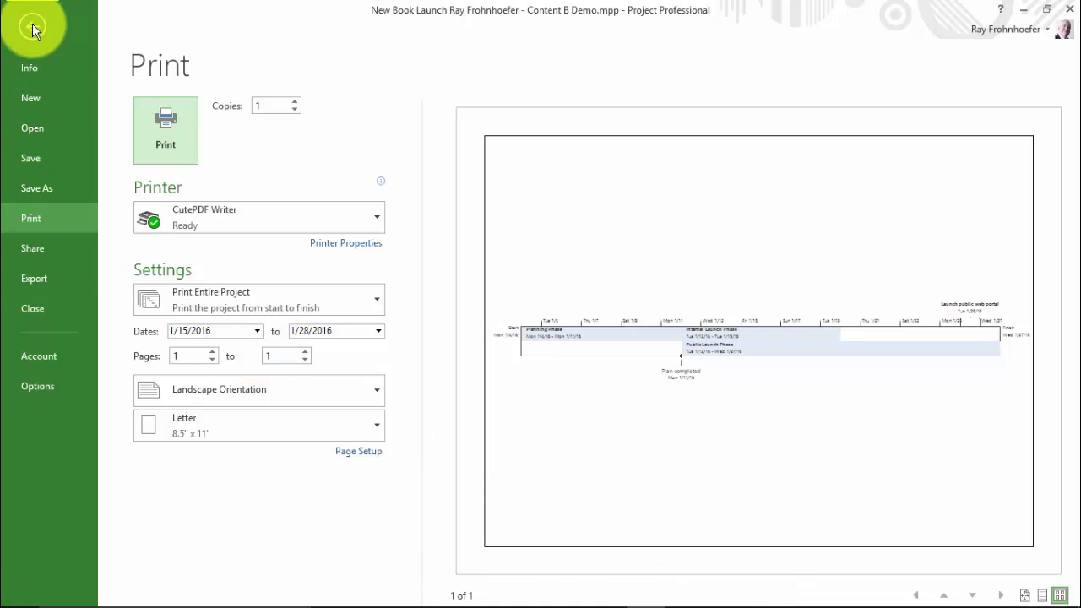